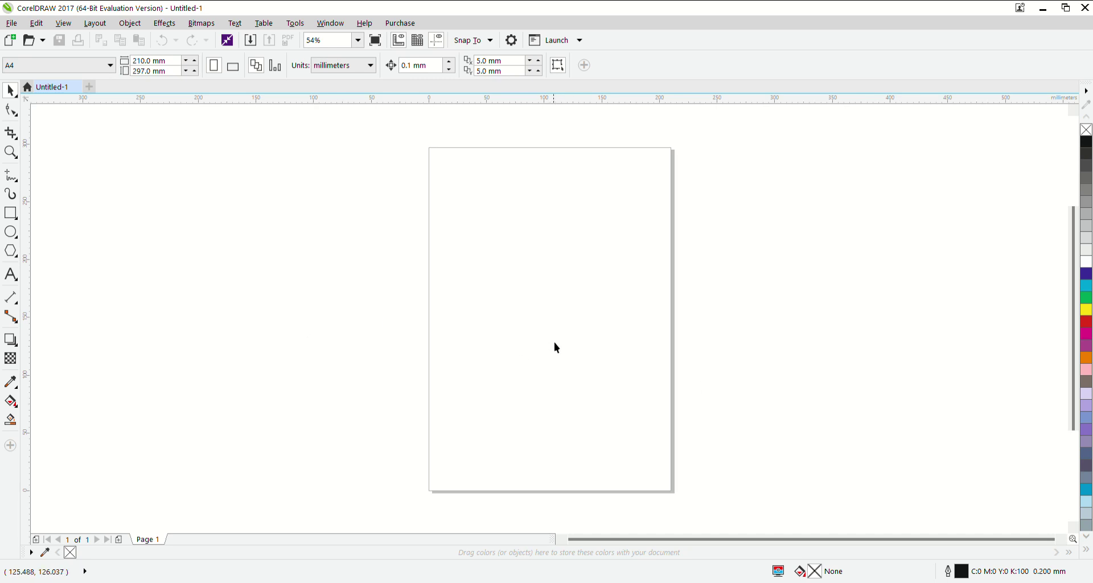
Draw a 96.76 mm circle with a concentric 36.79 mm copy inside it
left_click(11, 232)
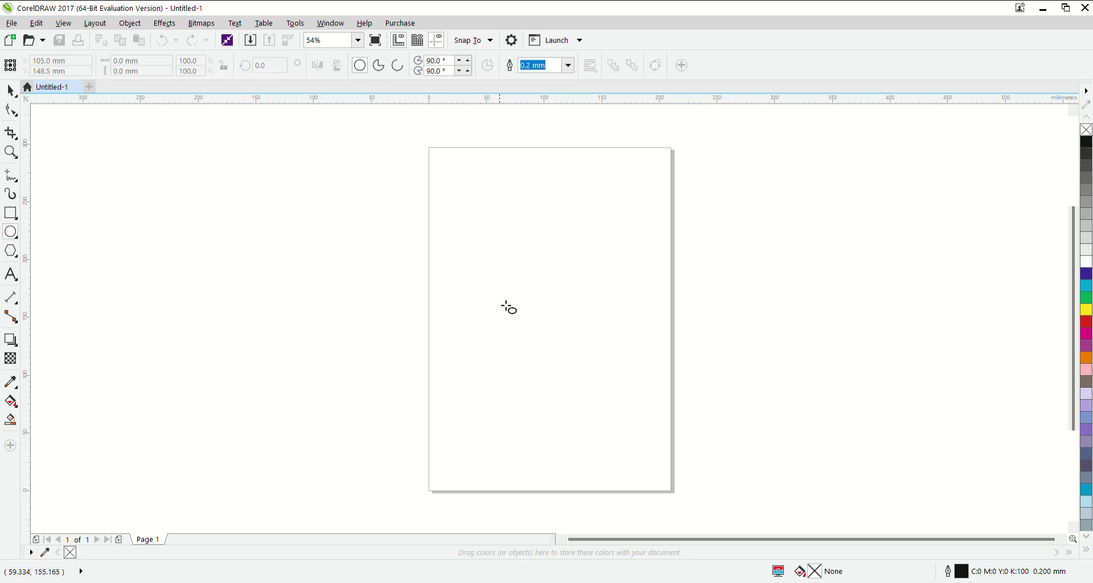
left_click_drag(465, 268, 581, 383)
scroll(579, 325, "up", 2)
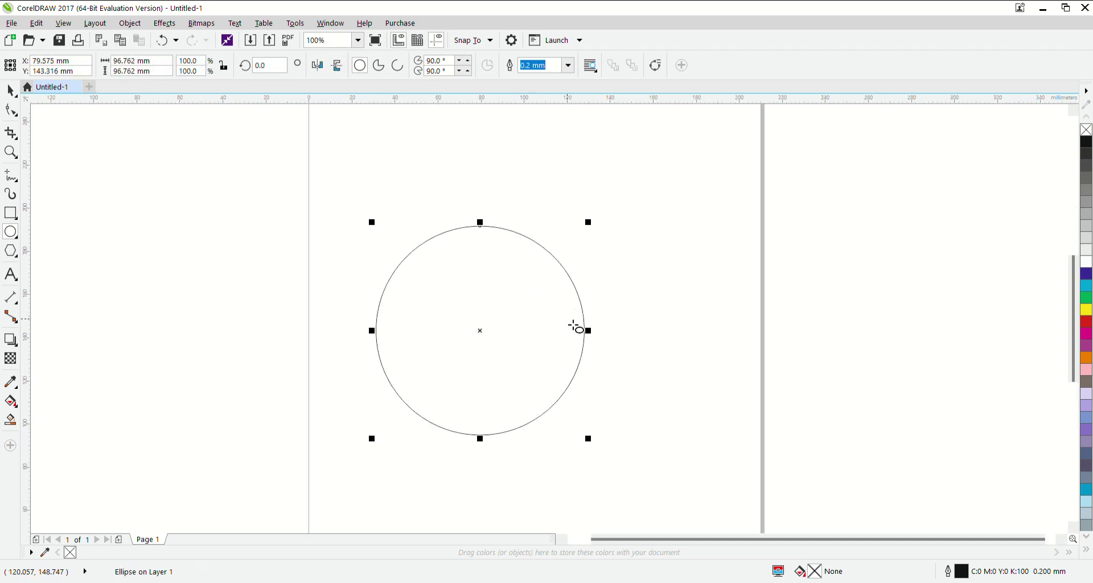
left_click_drag(596, 226, 564, 287)
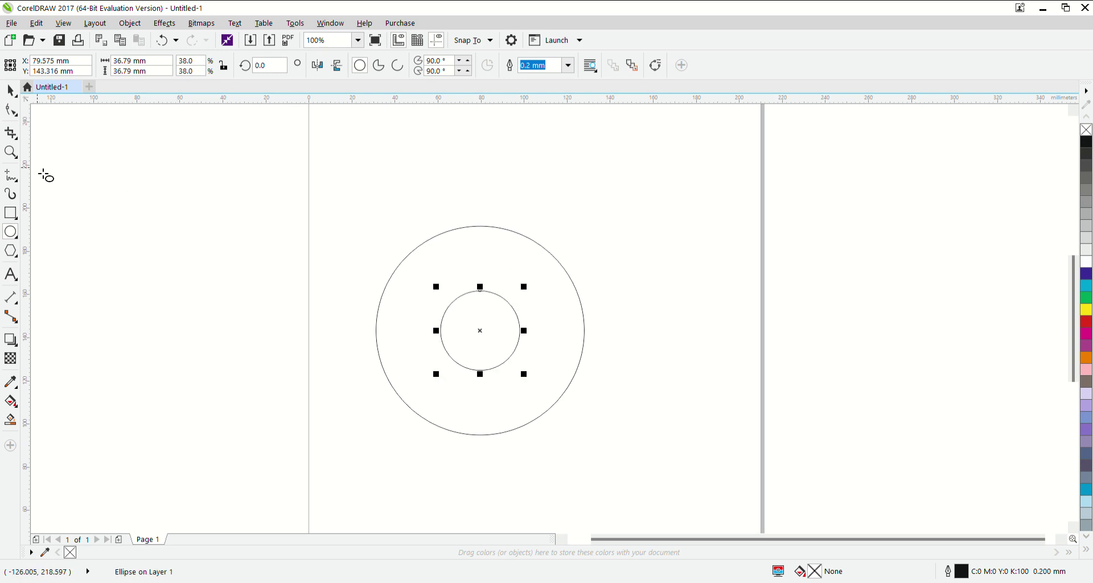
Draw a horizontal line above the circles and a long vertical line to their left
left_click(10, 176)
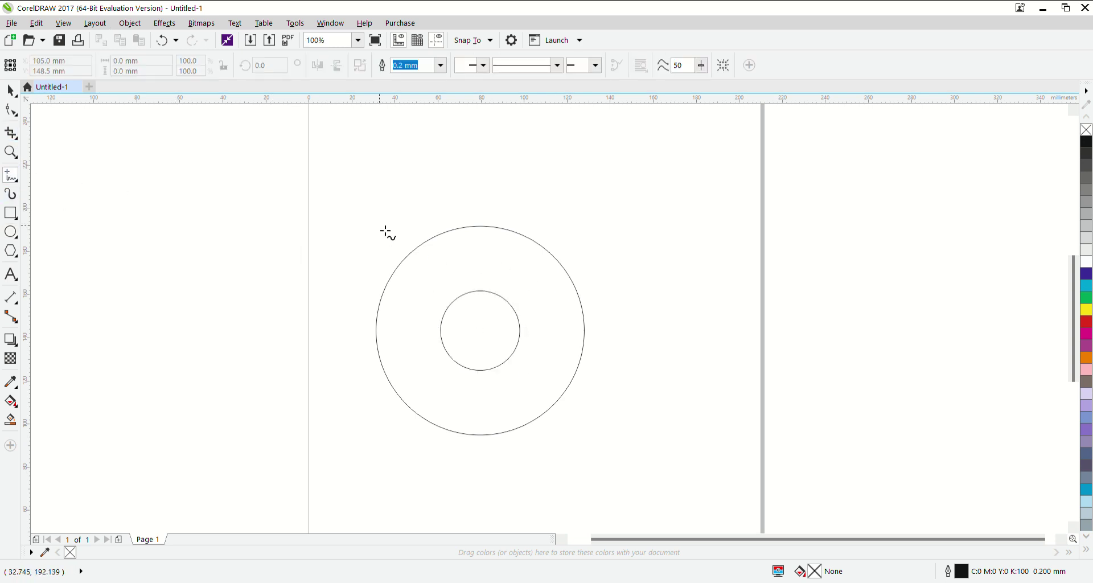
left_click(344, 215)
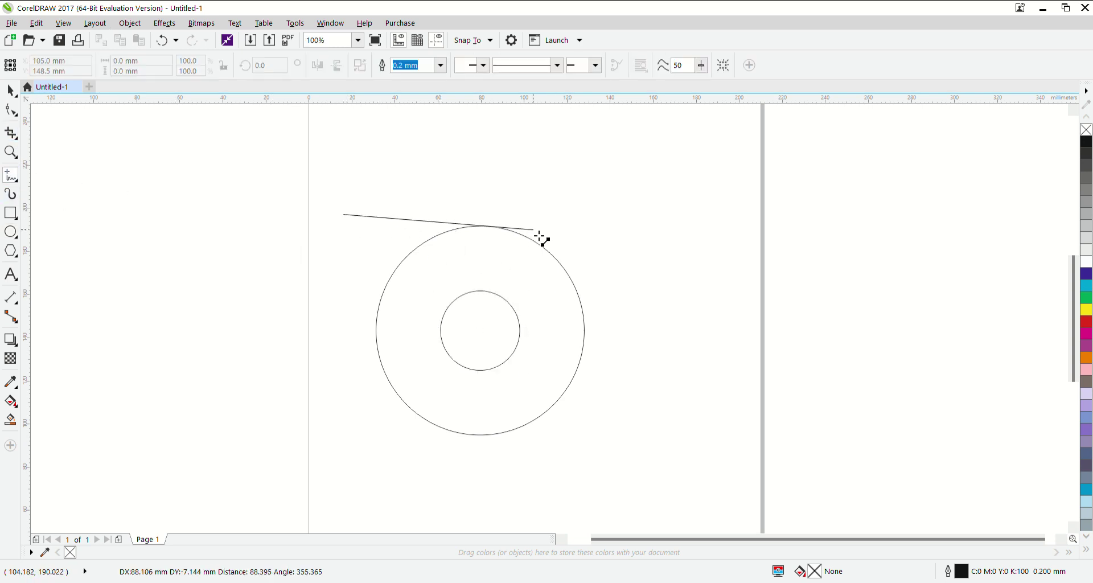
left_click(625, 226)
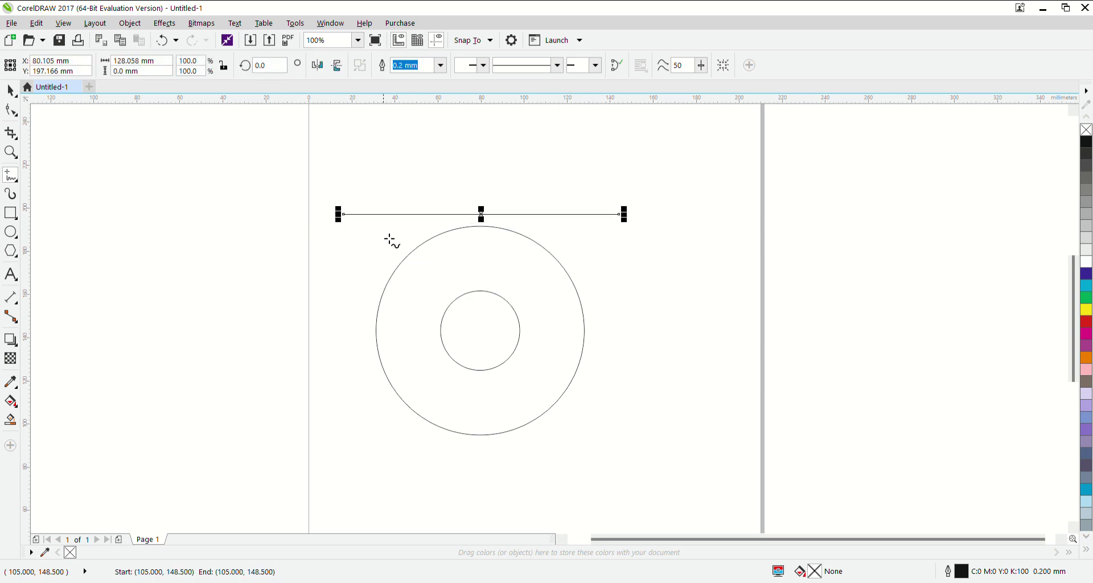
left_click(380, 188)
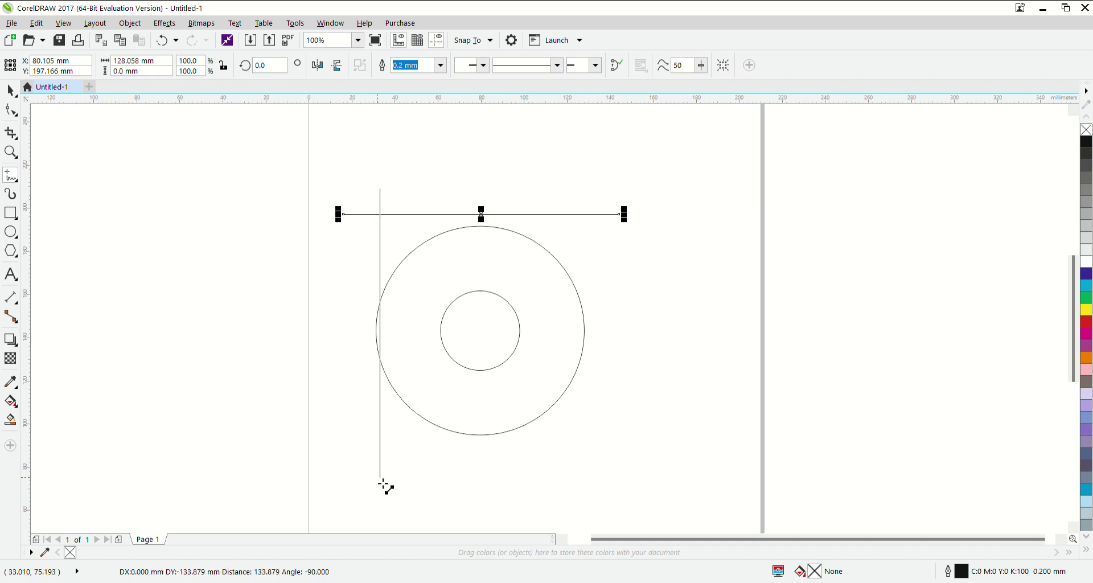
left_click(379, 479)
Snap the vertical line to the outer circle's left edge, with a copy at the inner circle's left edge
left_click(10, 90)
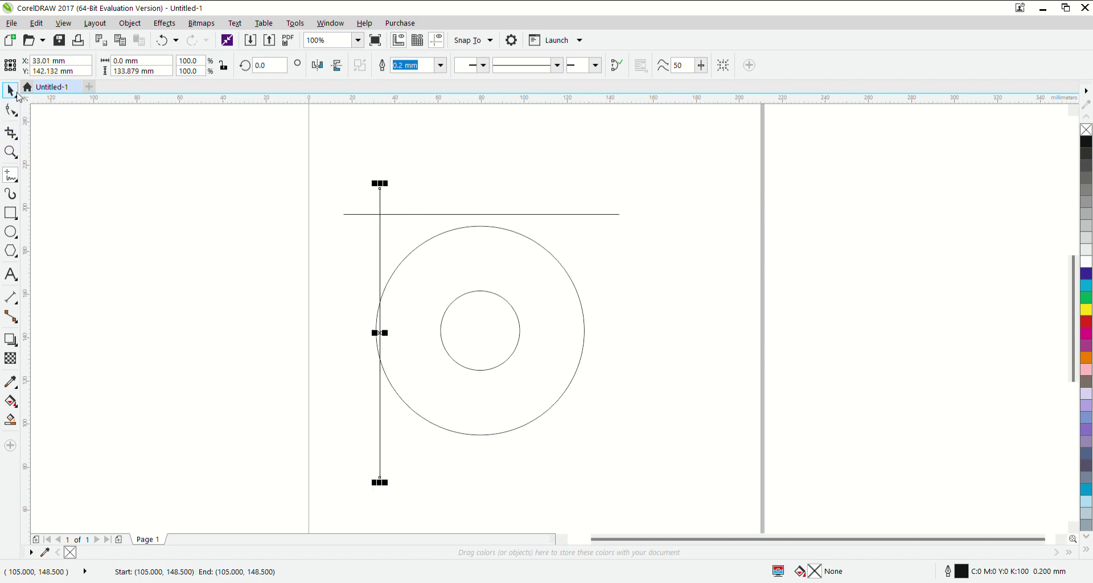
left_click(158, 197)
scroll(380, 328, "up", 3)
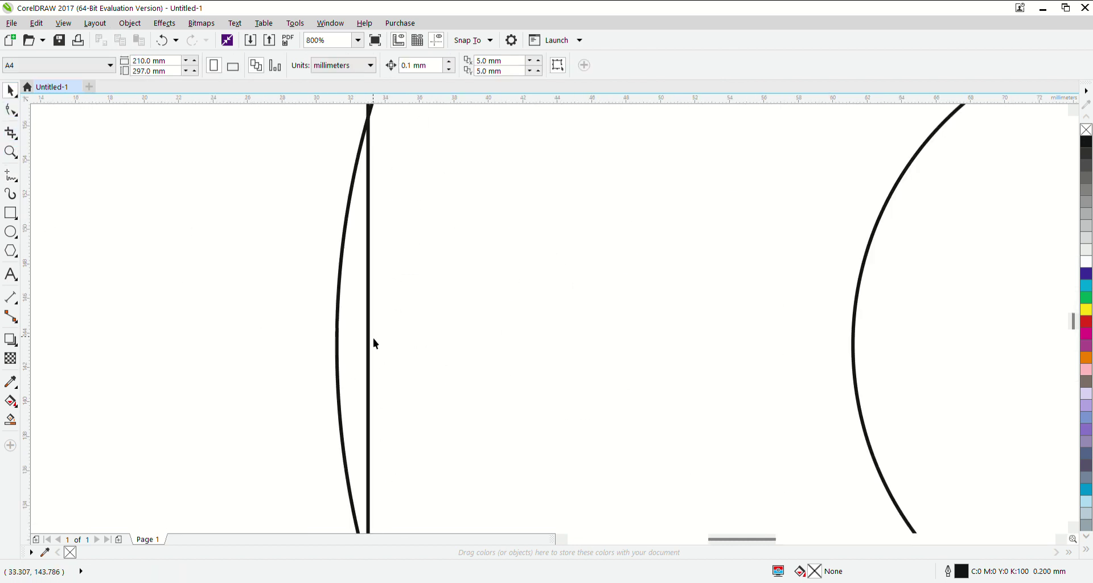
left_click(369, 339)
mouse_move(368, 367)
left_mouse_down()
mouse_move(341, 369)
mouse_move(853, 387)
left_mouse_up()
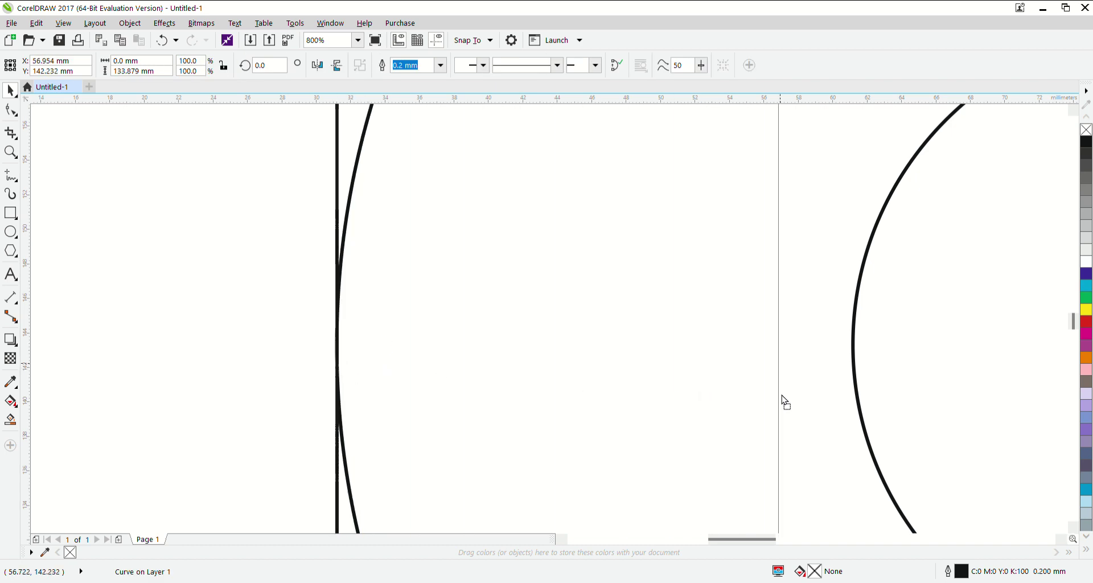
left_click_drag(853, 388, 849, 378)
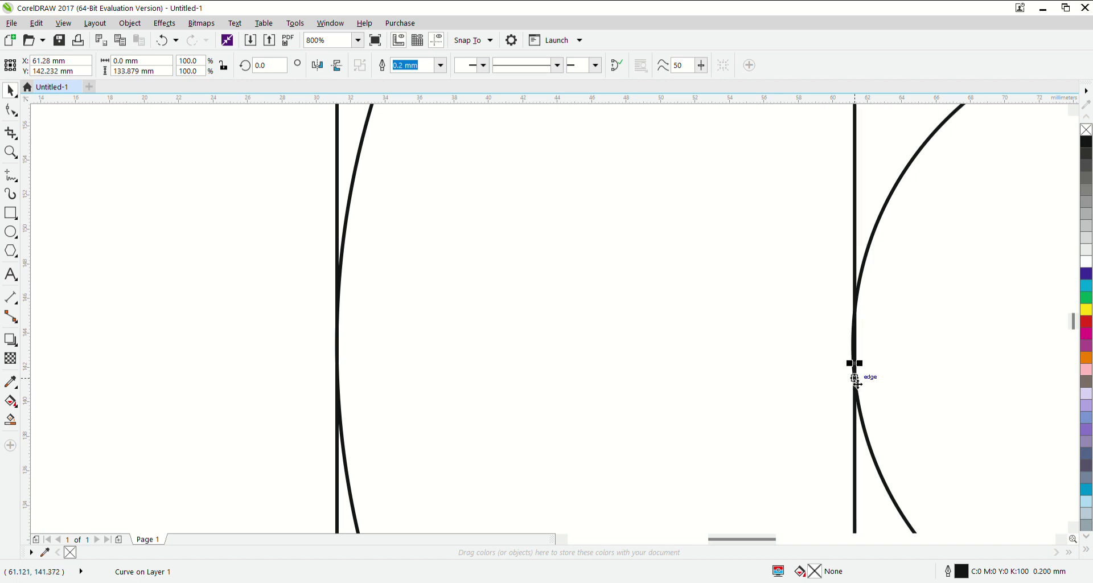
scroll(849, 378, "down", 2)
scroll(831, 414, "down", 1)
scroll(887, 379, "right", 1)
scroll(901, 373, "right", 1)
scroll(901, 375, "right", 1)
left_click(830, 287)
left_click(750, 279)
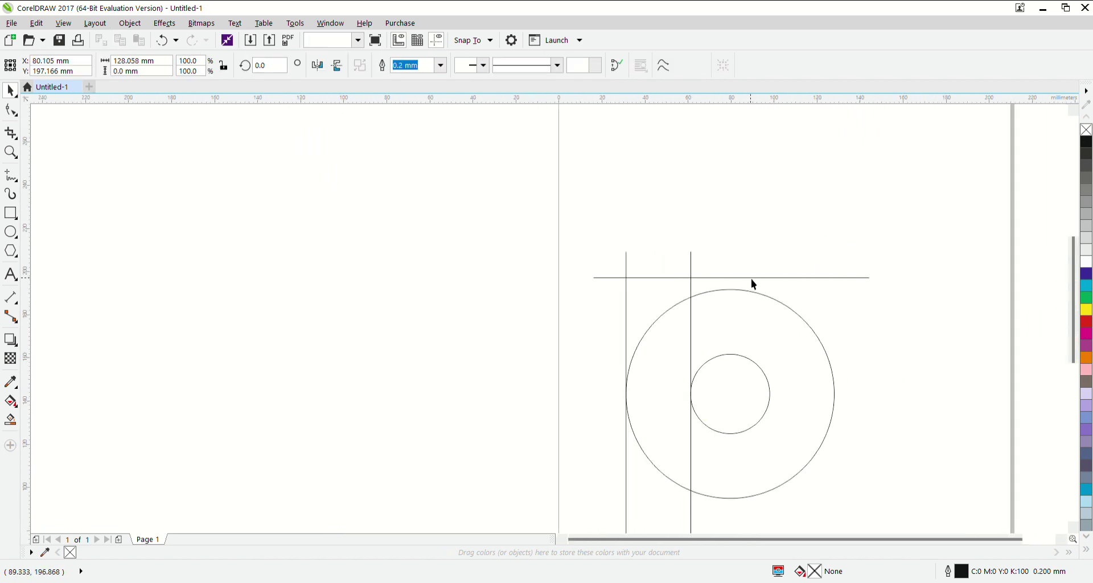
Place horizontal lines at the circles' tops and bottoms, plus a lower baseline
left_click_drag(742, 282, 742, 294)
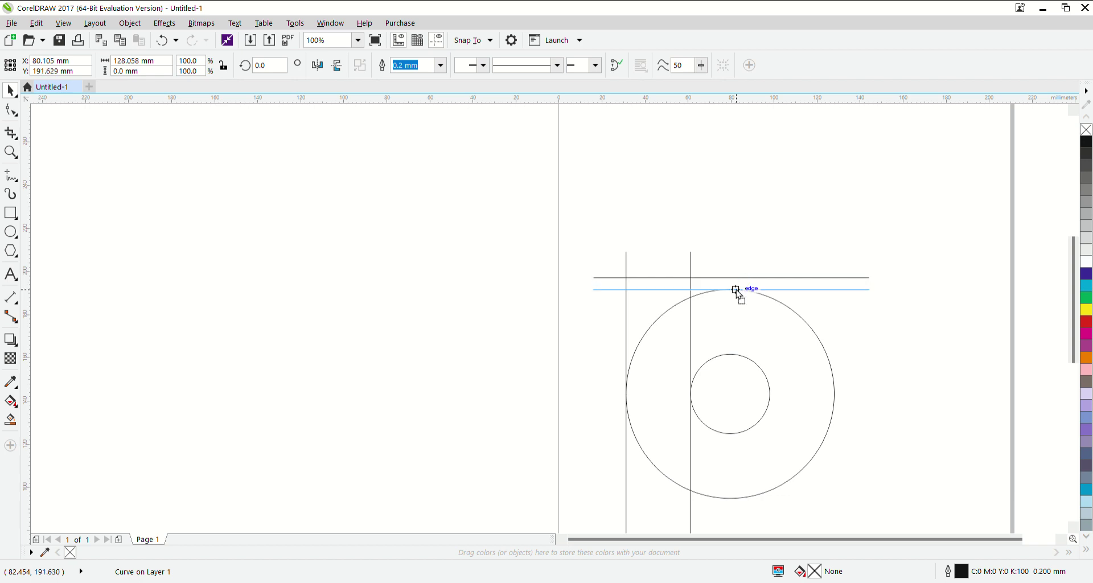
left_click_drag(741, 294, 730, 498)
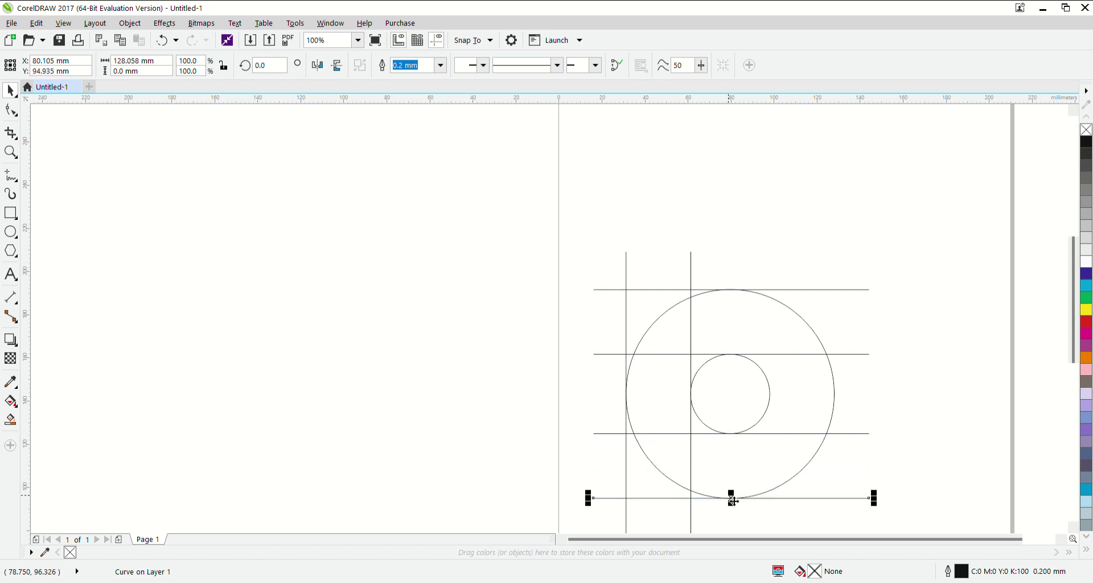
scroll(733, 496, "down", 2)
scroll(734, 496, "down", 3)
scroll(733, 497, "down", 2)
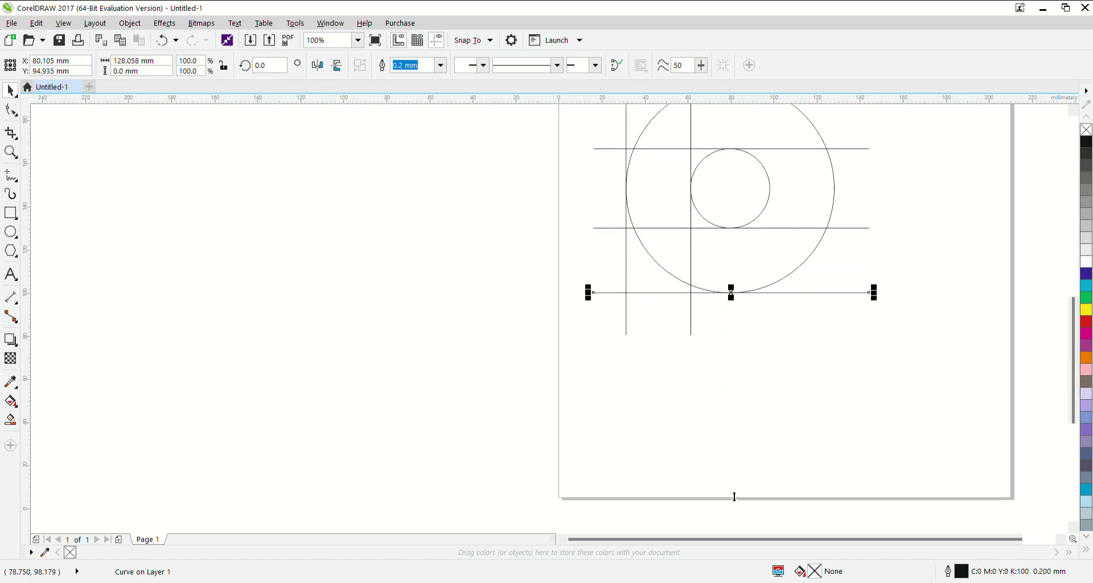
left_click_drag(736, 289, 737, 436)
Stretch both vertical lines down past the baseline to 195.13 mm
left_click(628, 322)
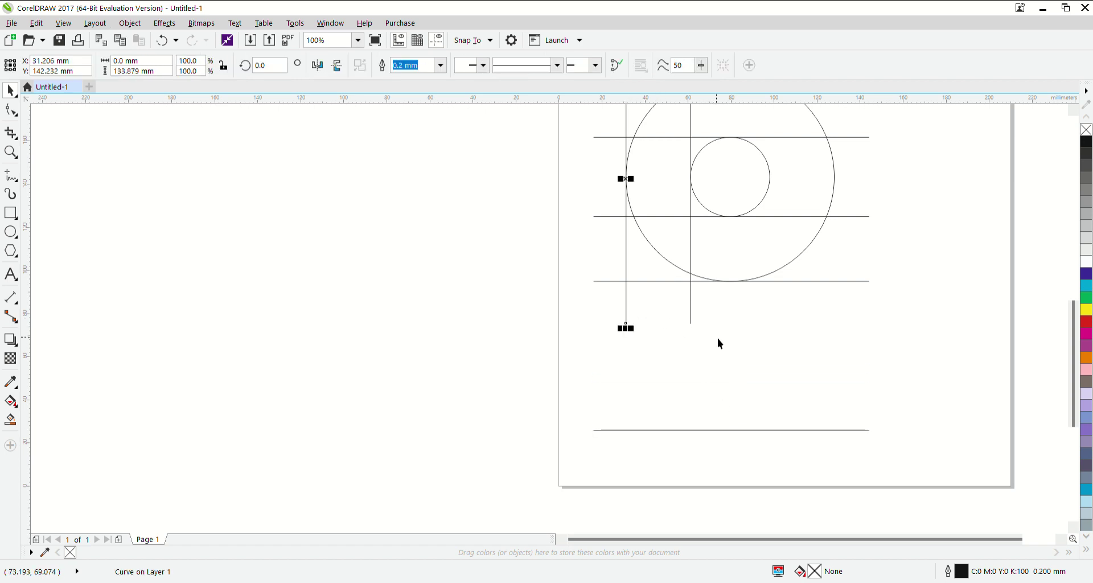
left_click_drag(717, 338, 644, 305)
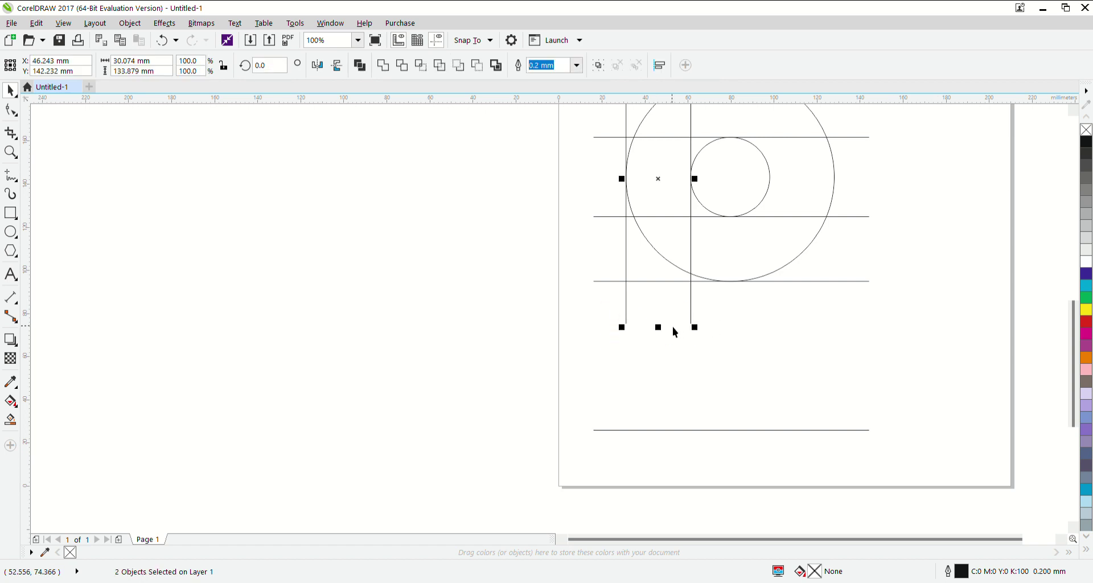
left_click_drag(666, 336, 661, 464)
scroll(659, 439, "down", 2)
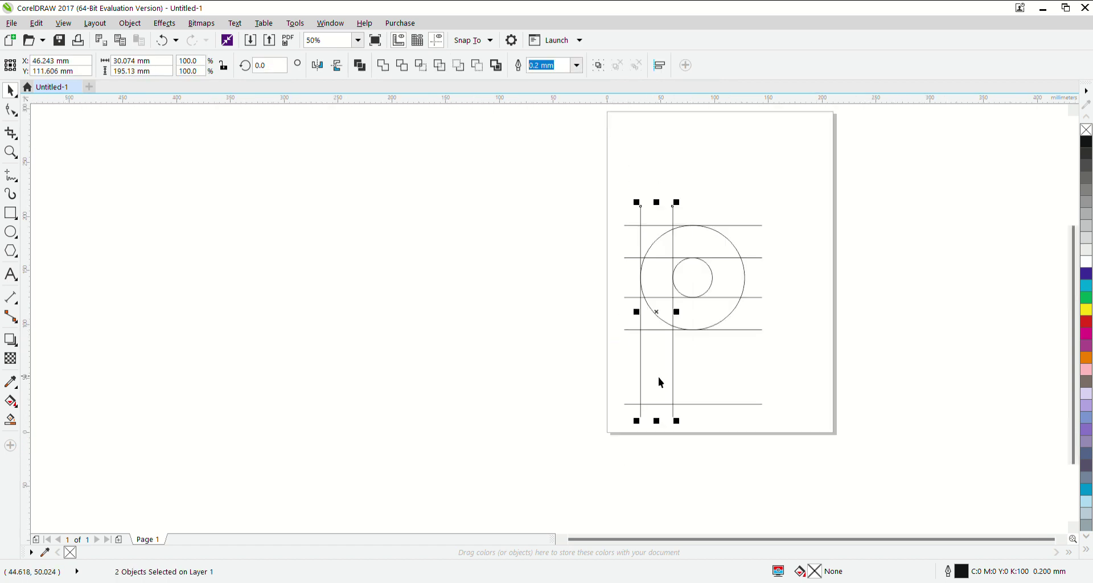
scroll(680, 260, "up", 2)
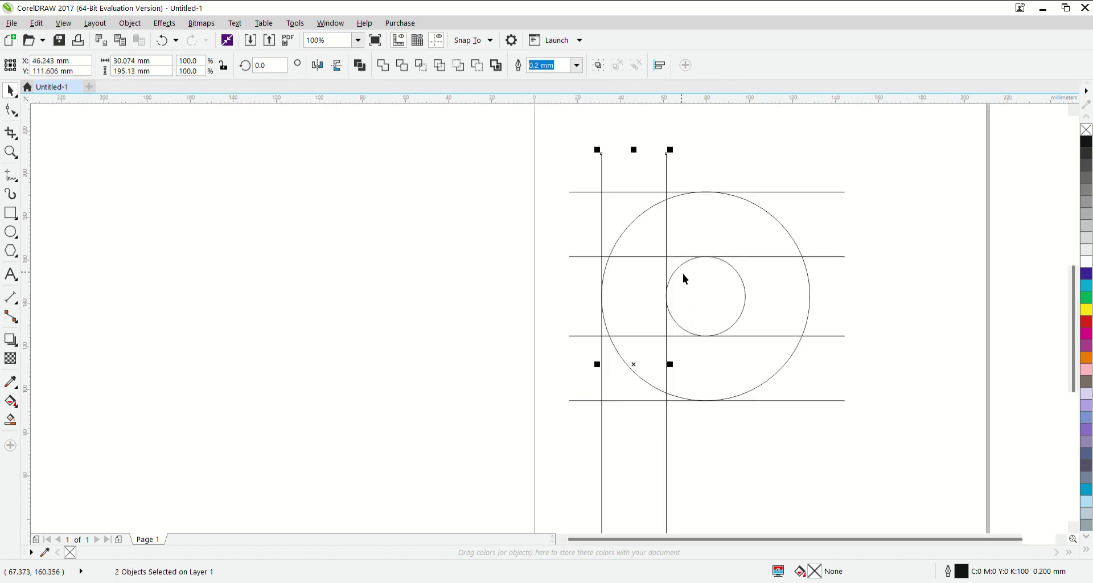
scroll(652, 267, "up", 1)
scroll(652, 267, "up", 2)
left_click(506, 221)
Copy the inner circle to the top-left line crossing and enlarge it to touch the right vertical line
left_click(695, 366)
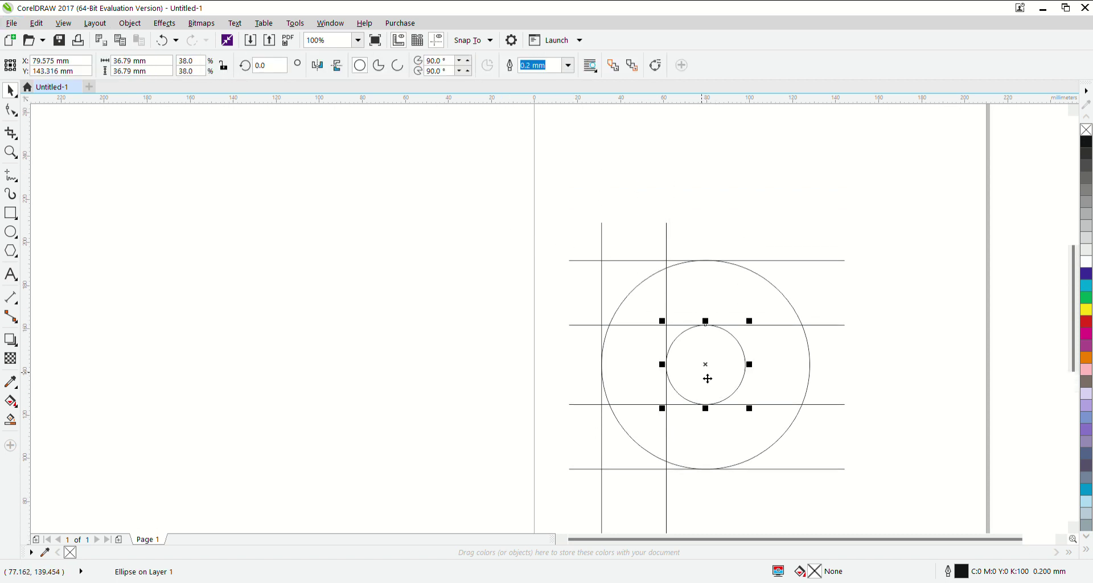
left_click_drag(706, 366, 607, 261)
scroll(607, 262, "up", 2)
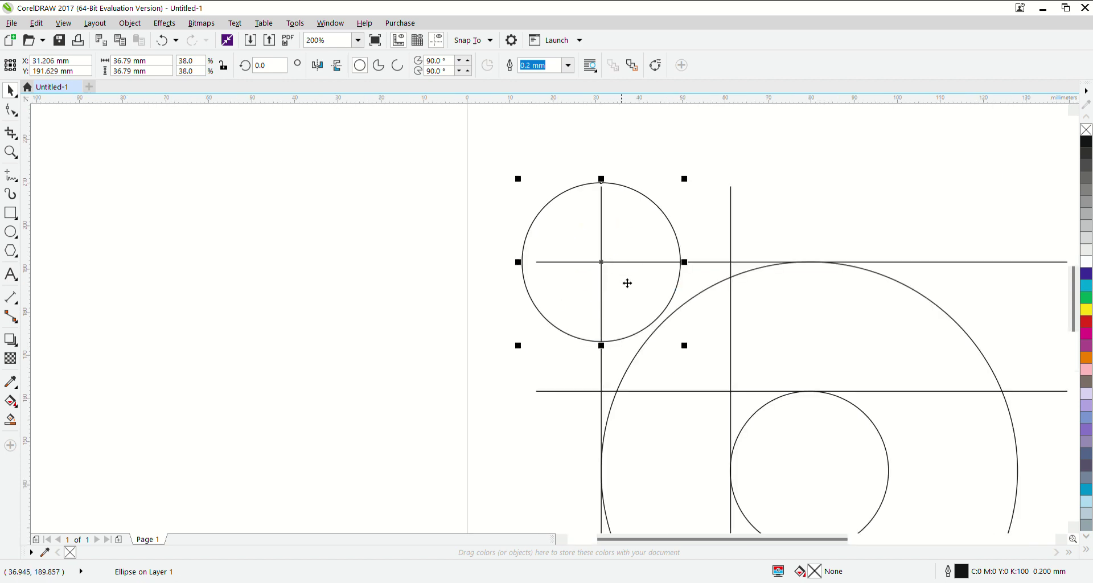
left_click(695, 356)
left_click_drag(696, 356, 745, 419)
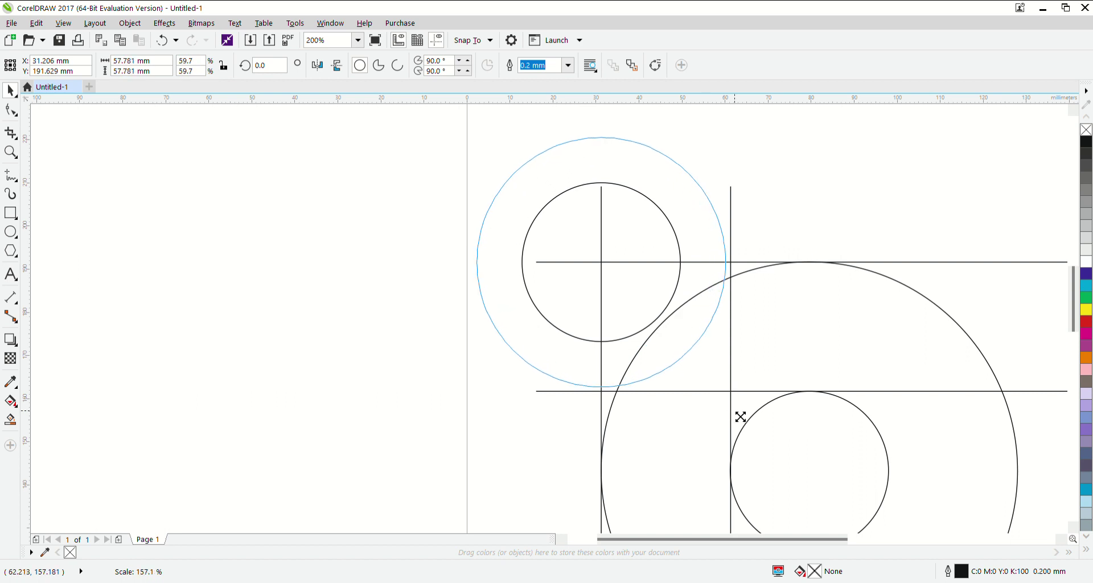
left_click_drag(744, 419, 740, 419)
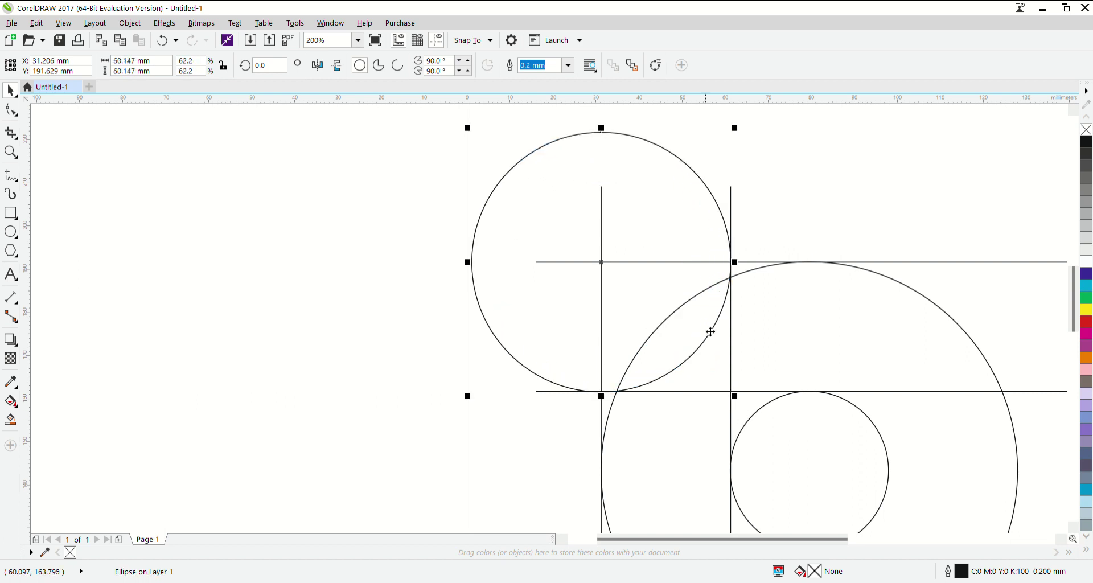
Undo an accidental shrink so the top-left circle stays at 60.147 mm
scroll(707, 330, "down", 1)
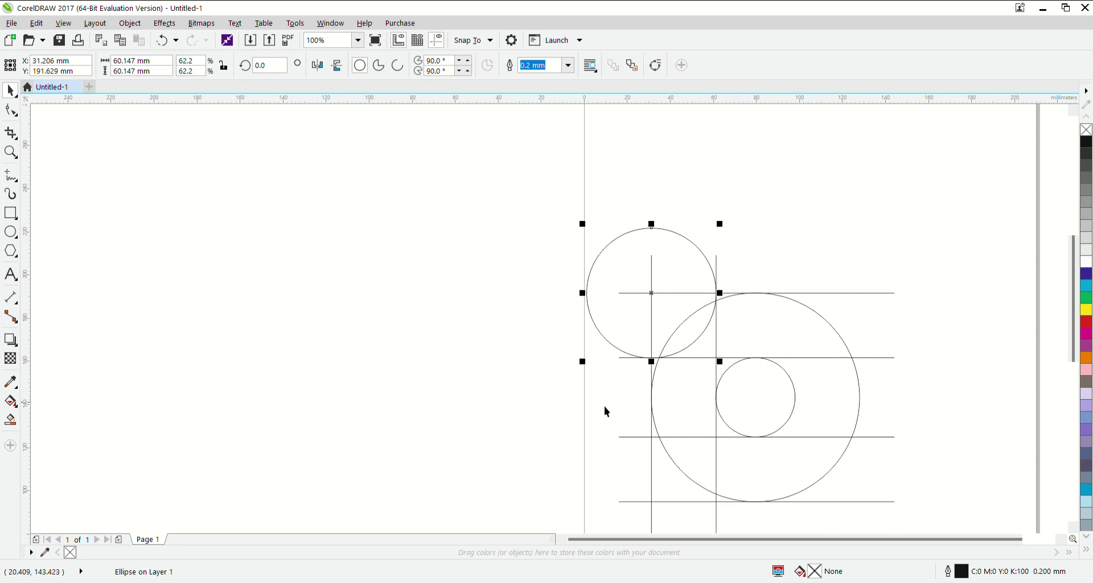
scroll(605, 420, "down", 1)
scroll(605, 419, "down", 2)
scroll(605, 419, "down", 2)
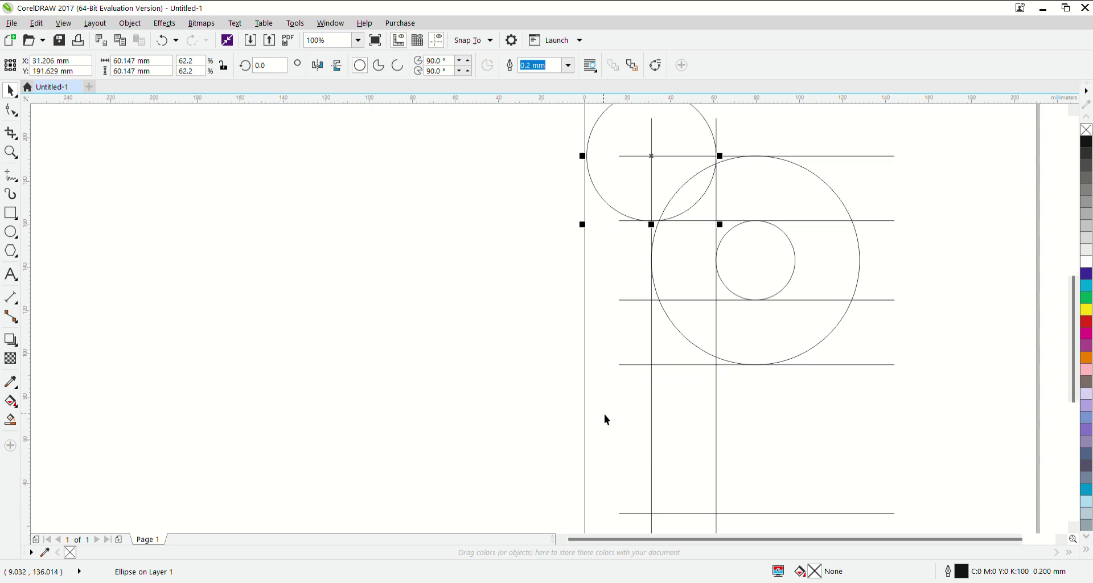
key("alt")
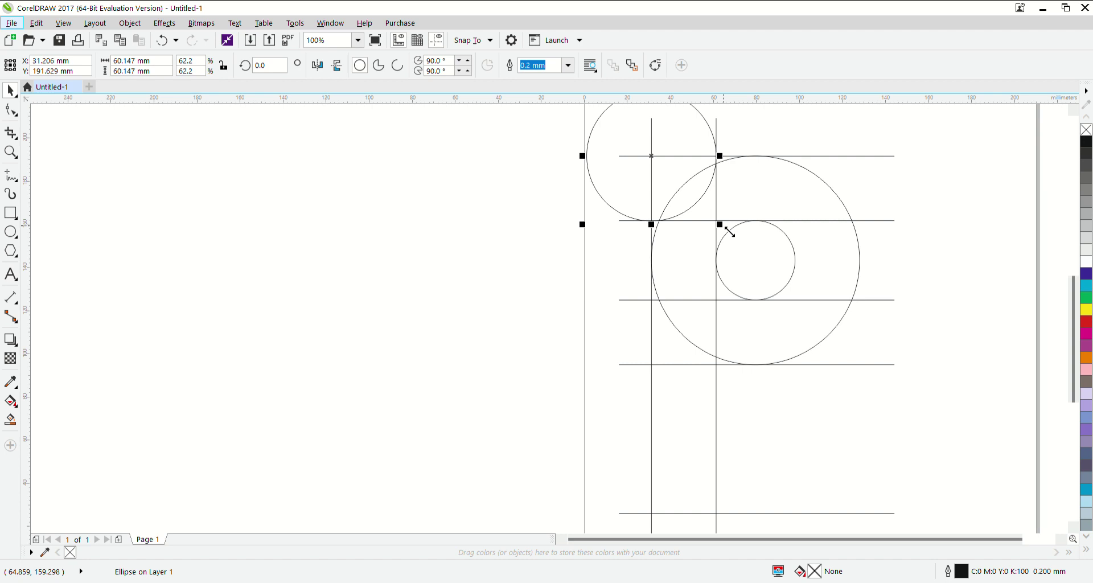
left_click_drag(729, 231, 673, 177)
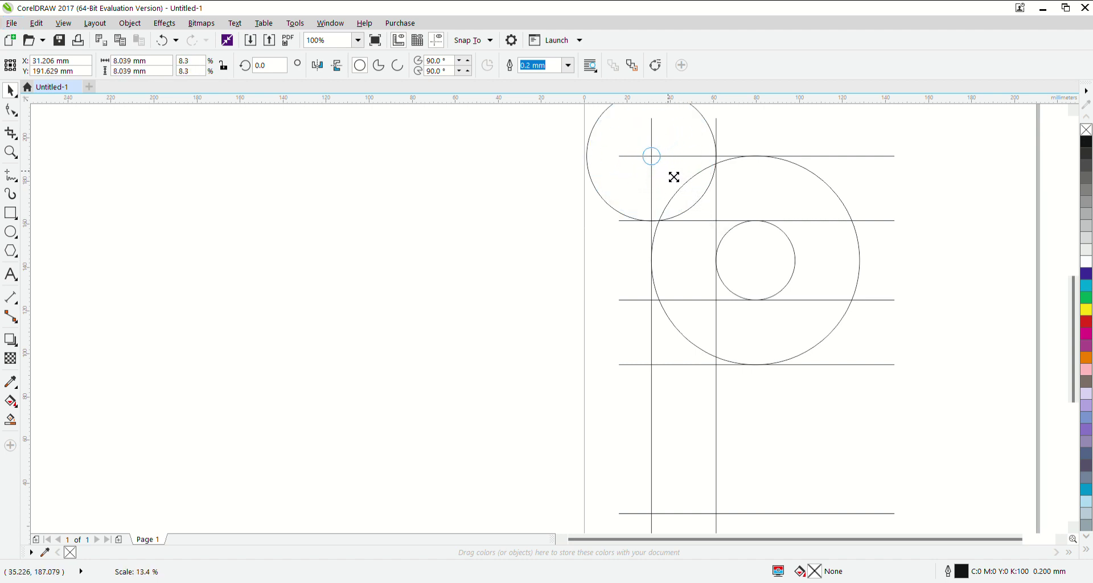
left_click_drag(673, 177, 667, 171)
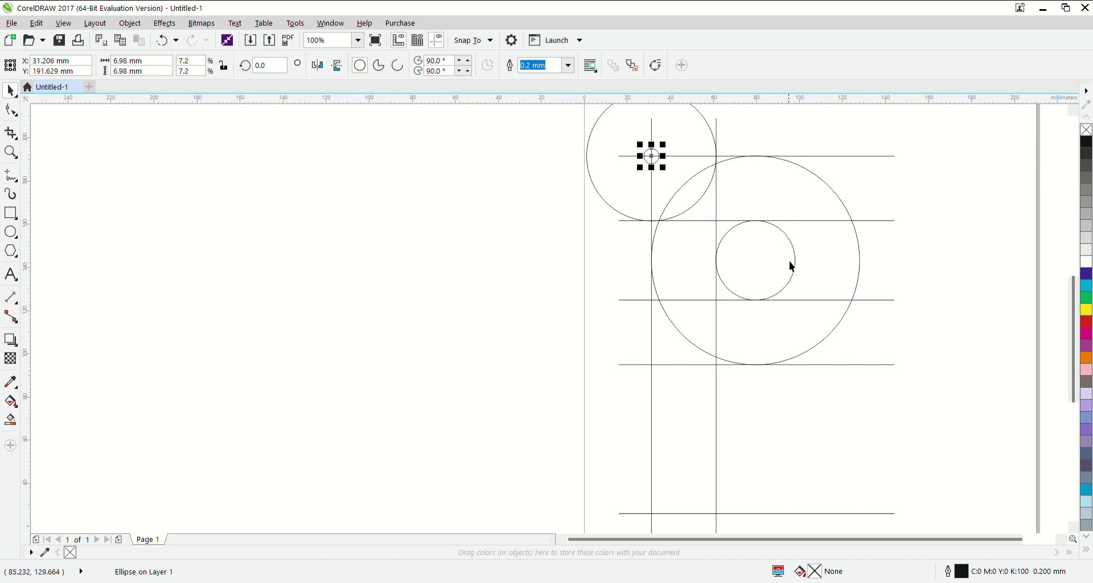
scroll(691, 209, "down", 1)
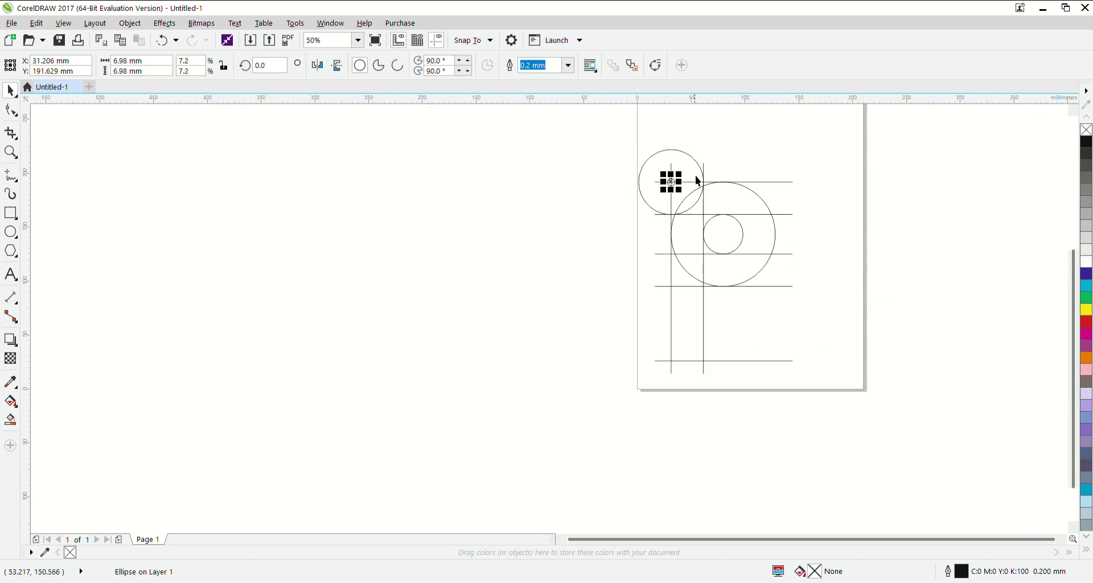
scroll(695, 180, "up", 2)
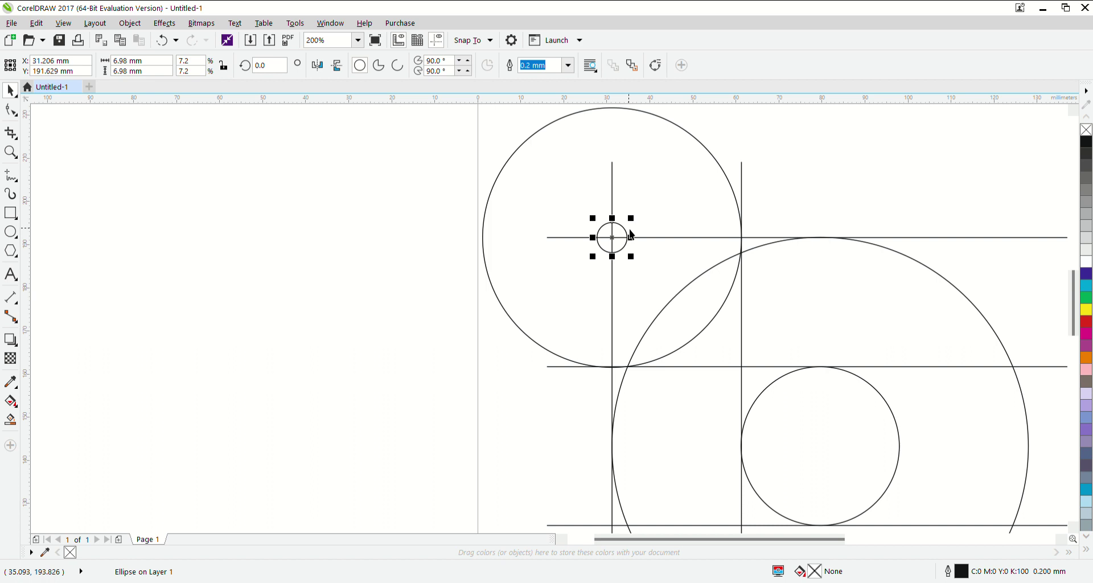
key("ctrl+z")
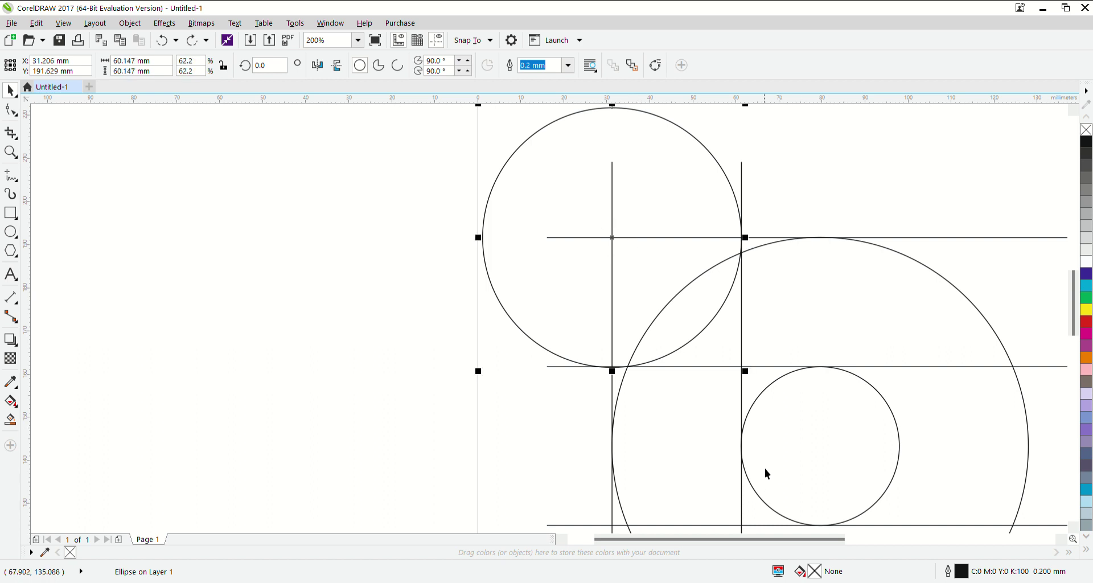
scroll(750, 435, "down", 3)
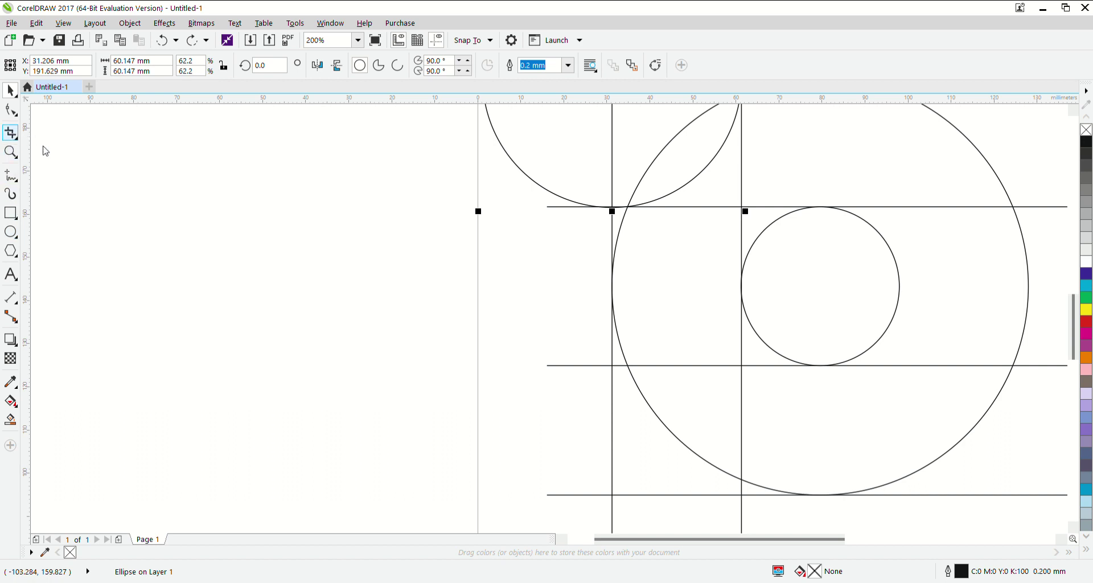
Trim the upper circle's extra arc and the stray guide pieces around the inner circle
left_click(60, 167)
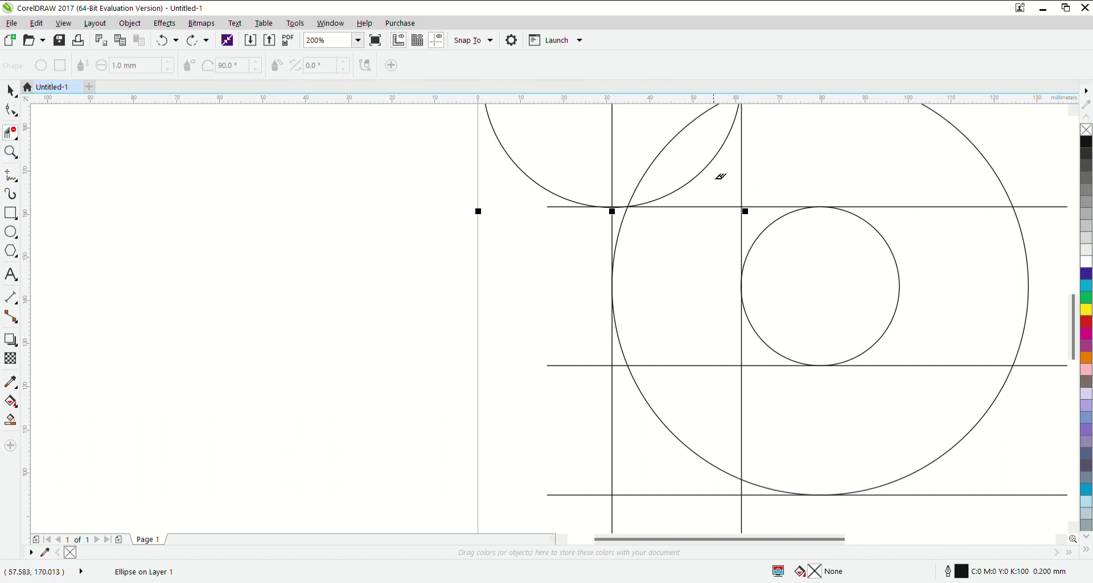
left_click_drag(712, 164, 776, 178)
left_click(895, 206)
left_click(948, 365)
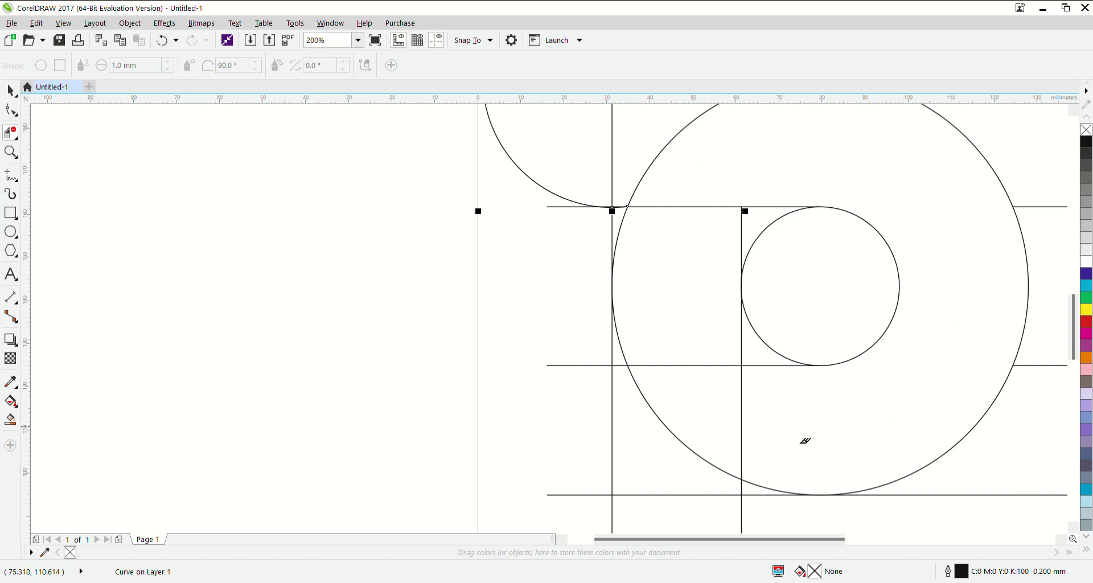
left_click(742, 415)
left_click(693, 368)
Trim the bowl circle's lower-left and left arcs to leave the P outline
left_click(671, 431)
left_click(672, 494)
left_click(631, 369)
scroll(645, 415, "down", 2)
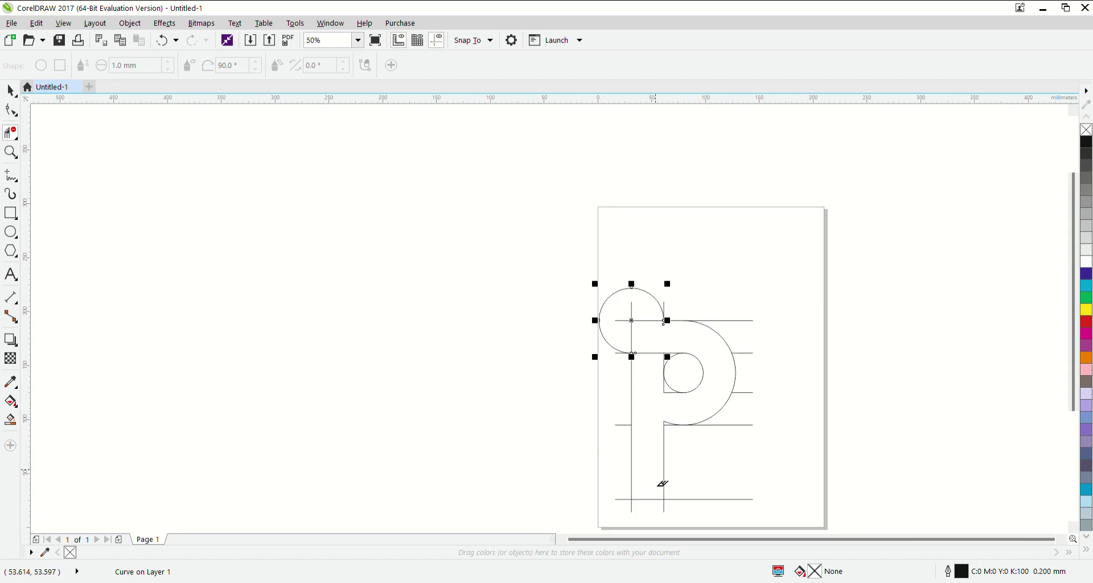
scroll(664, 388, "up", 1)
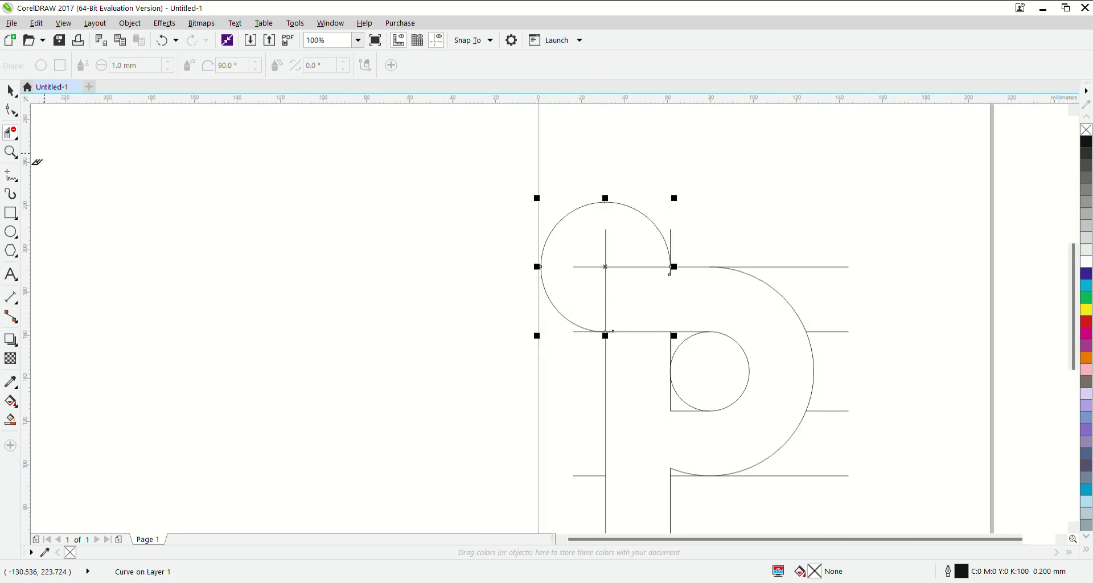
left_click(10, 90)
left_click(518, 399)
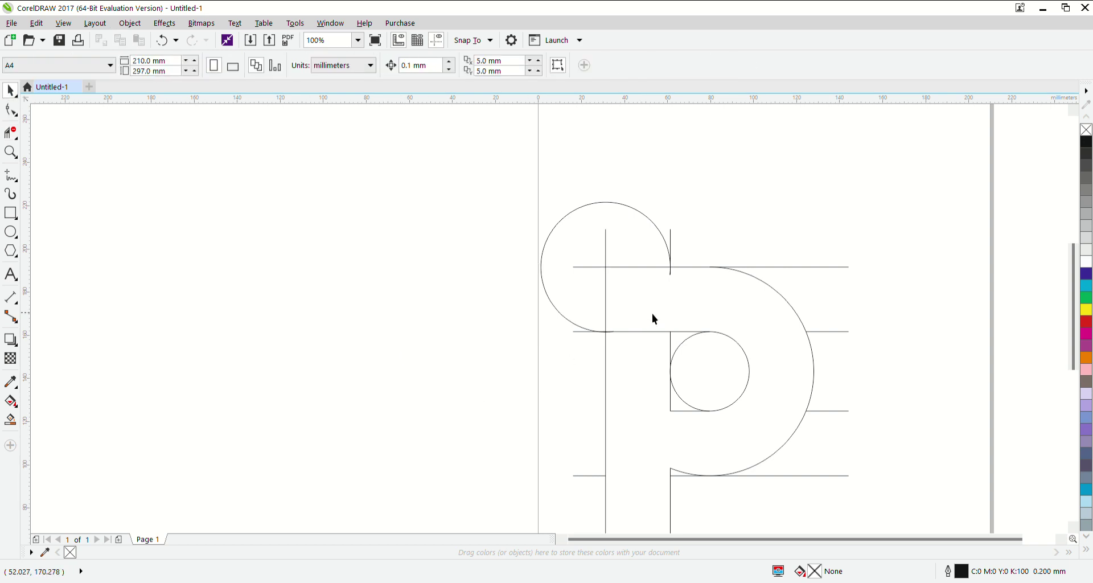
Place a 30.221 mm copy of the top arc inside the curl, top-aligned with the outer curve
left_click(669, 268)
left_click_drag(676, 199, 666, 232)
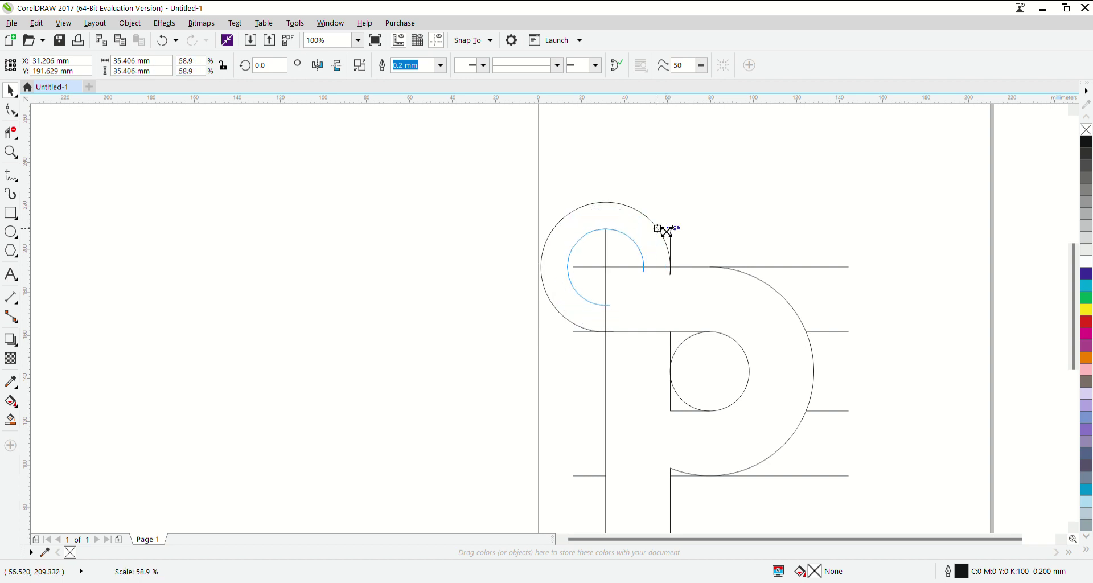
left_click_drag(666, 231, 664, 232)
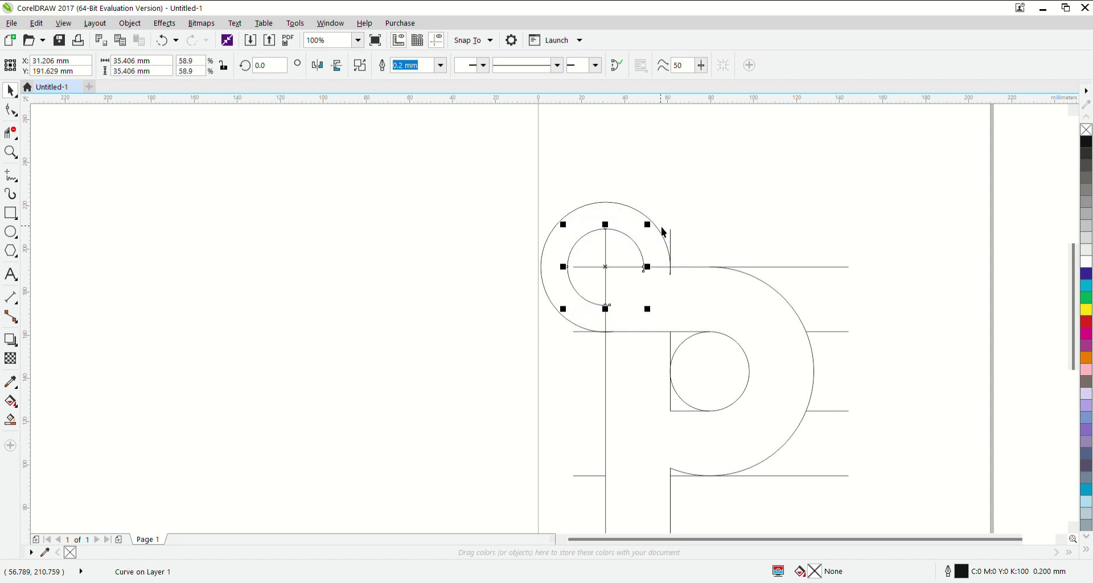
left_click(606, 203, "shift")
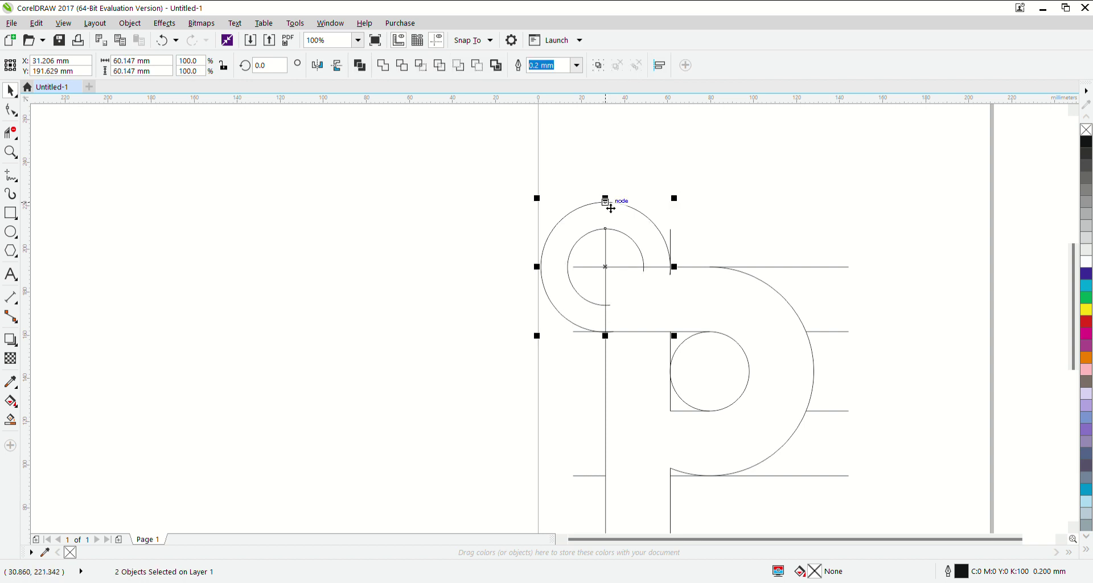
key("t")
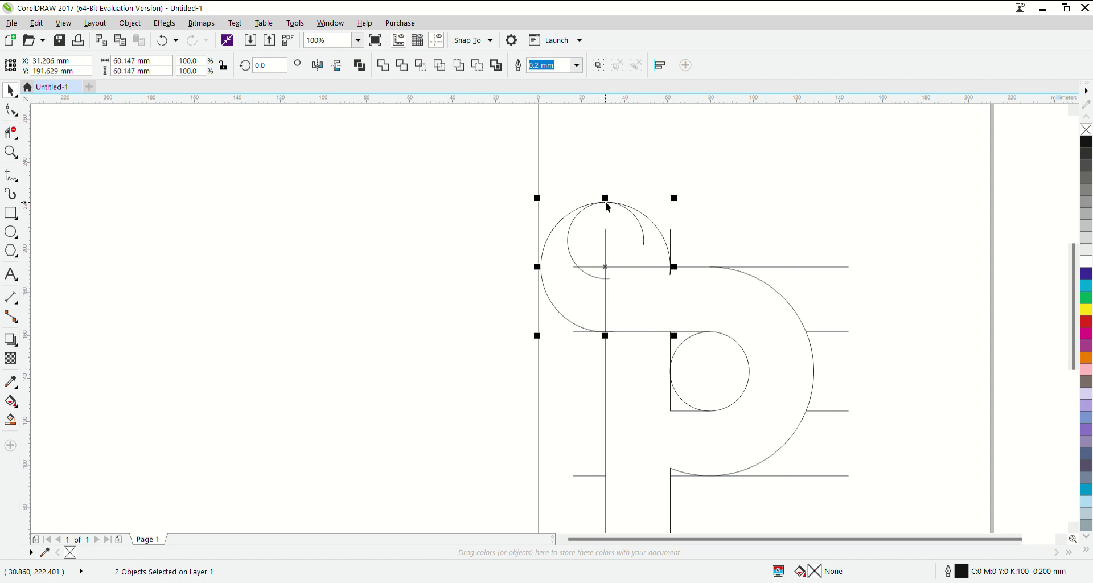
left_click(540, 219)
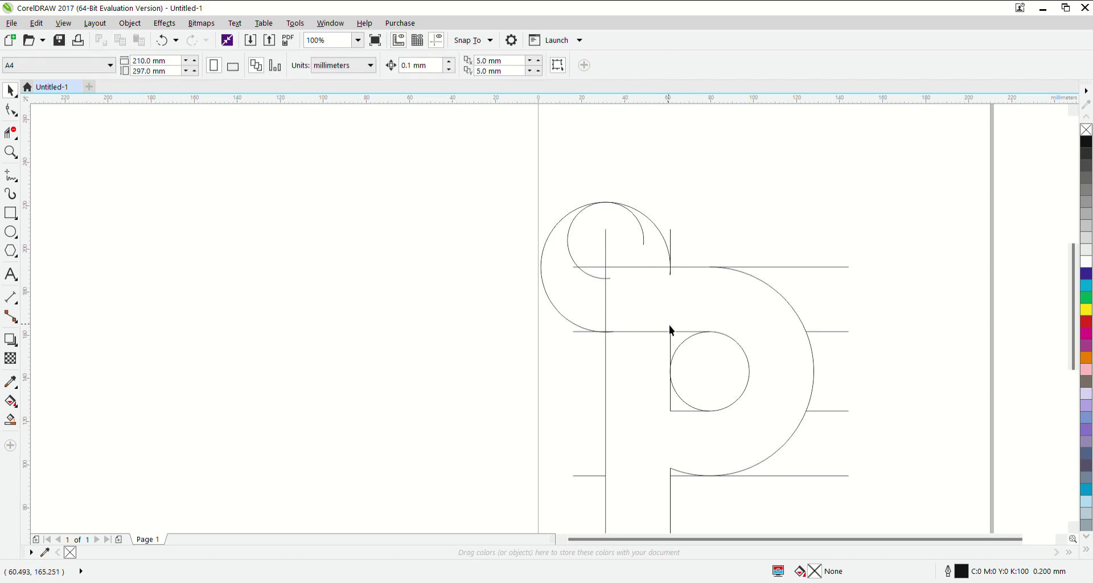
left_click(605, 282)
left_click_drag(567, 292, 578, 285)
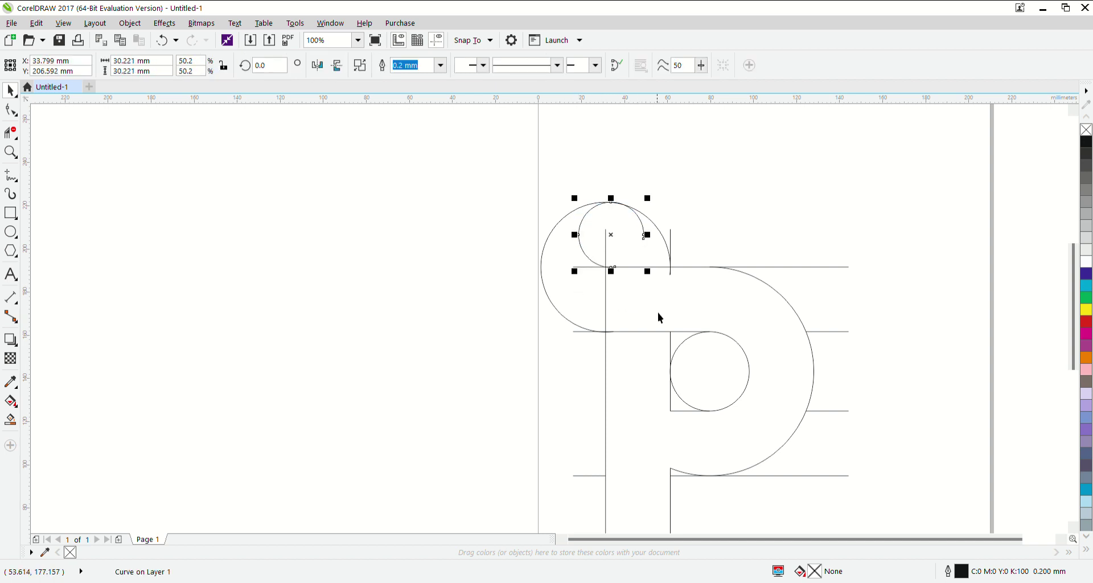
scroll(634, 272, "up", 1)
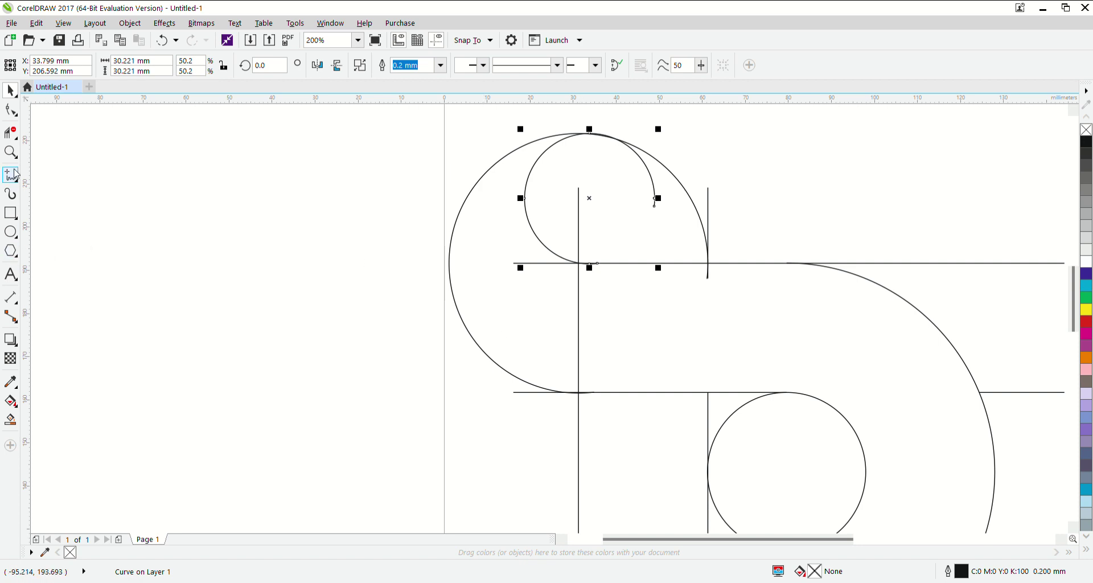
left_click(10, 132)
Delete the stray vertical and horizontal guide pieces inside the P's curl
left_click_drag(549, 322, 597, 347)
left_click_drag(514, 245, 537, 288)
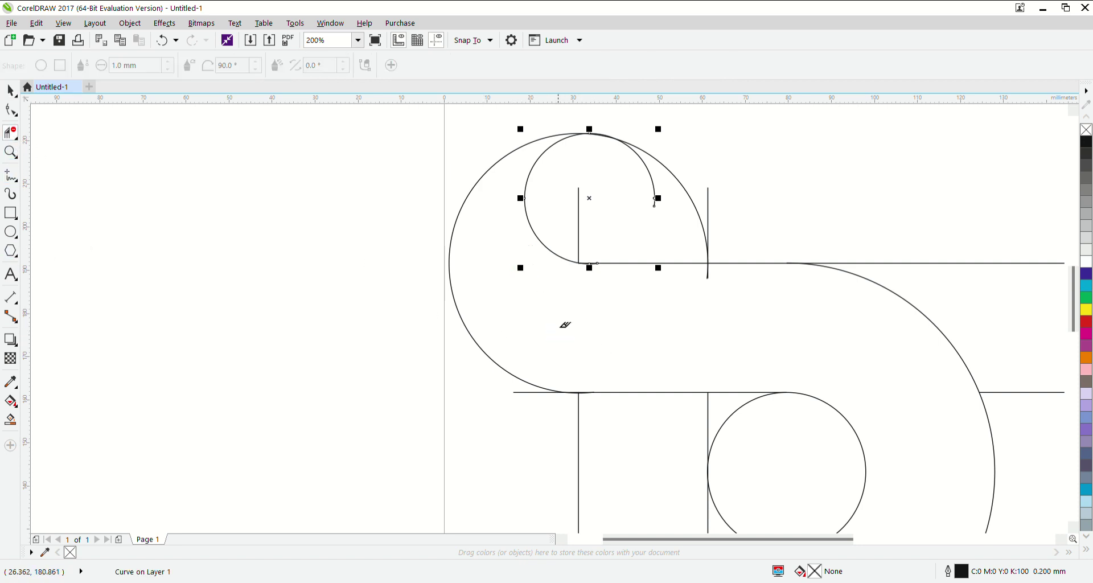
scroll(566, 326, "down", 1)
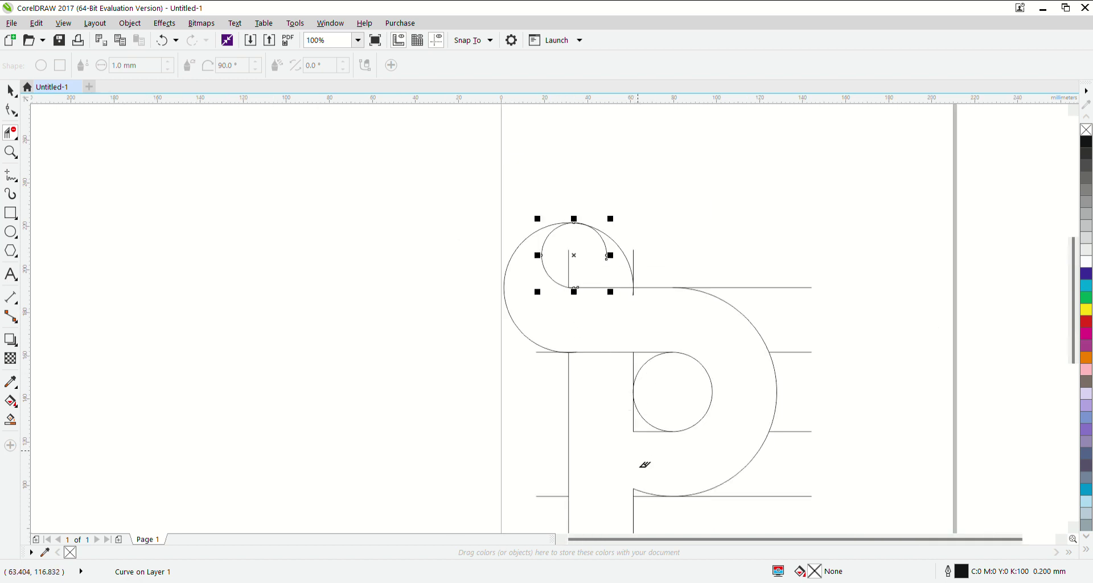
scroll(647, 457, "down", 1)
scroll(643, 453, "down", 1)
scroll(641, 450, "down", 1)
scroll(636, 445, "down", 1)
scroll(640, 410, "up", 1)
scroll(647, 376, "up", 1)
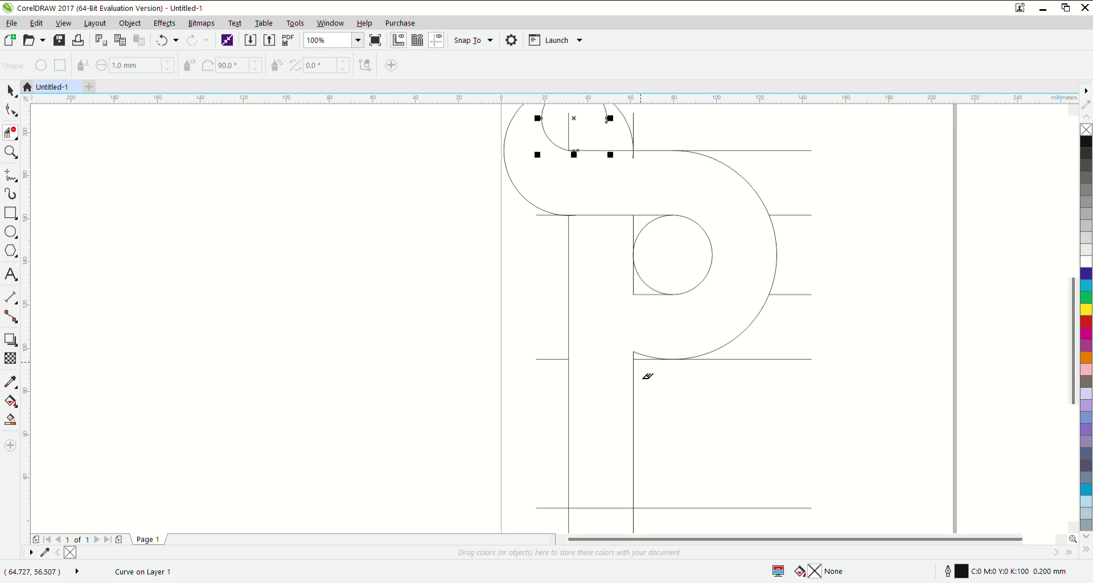
Drag a copy of the 36.79 mm counter circle down toward the stem's base
left_click(10, 90)
key("space")
left_click_drag(676, 292, 578, 510)
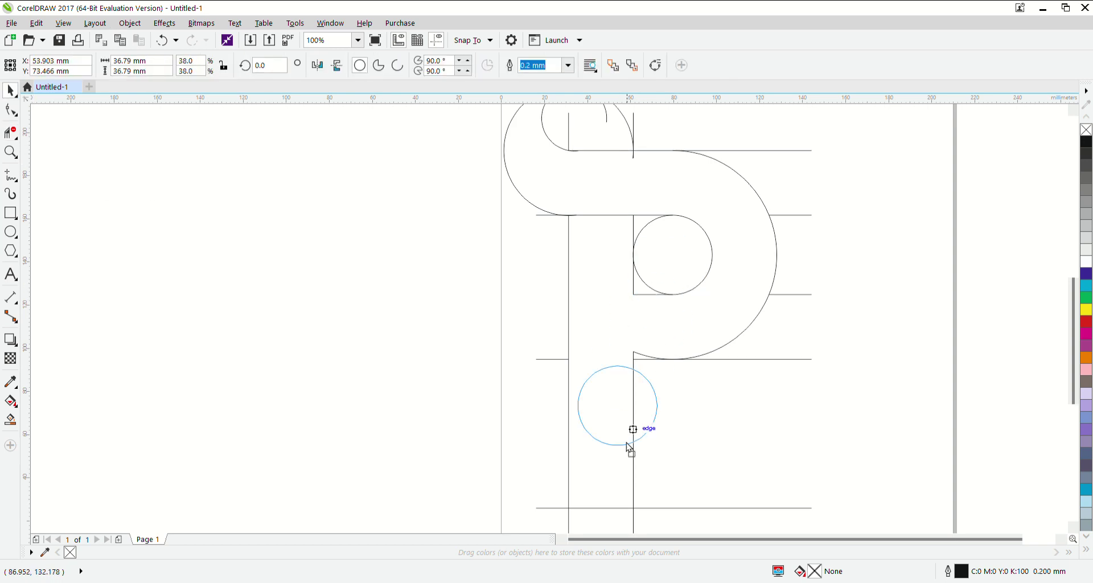
Snap the circle copy to the stem's bottom intersection and enlarge it to 60.576 mm
left_click_drag(578, 507, 575, 513)
scroll(590, 477, "down", 3)
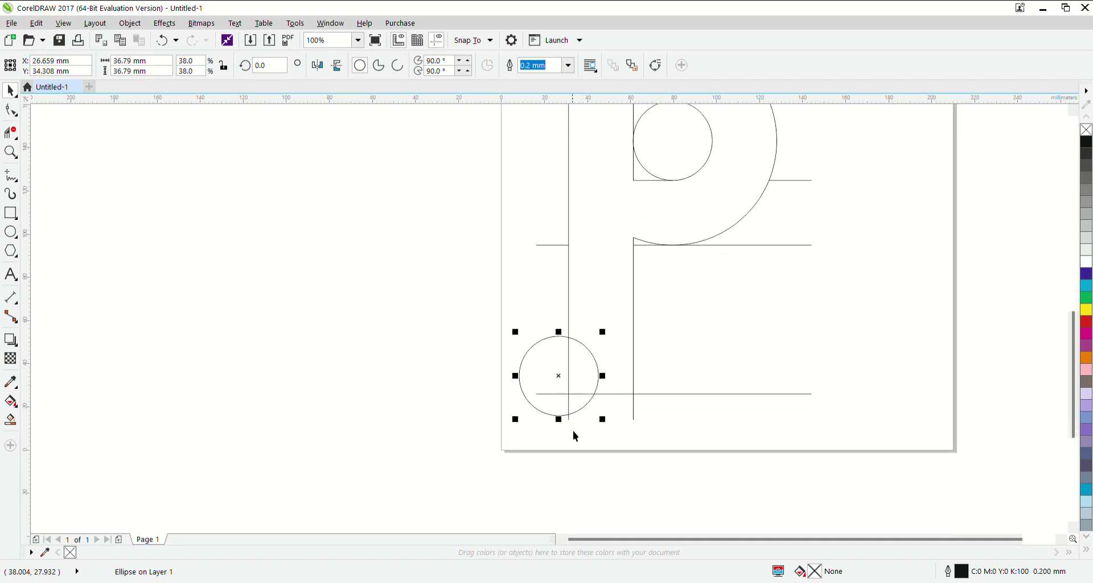
left_click_drag(562, 416, 575, 409)
scroll(575, 409, "up", 2)
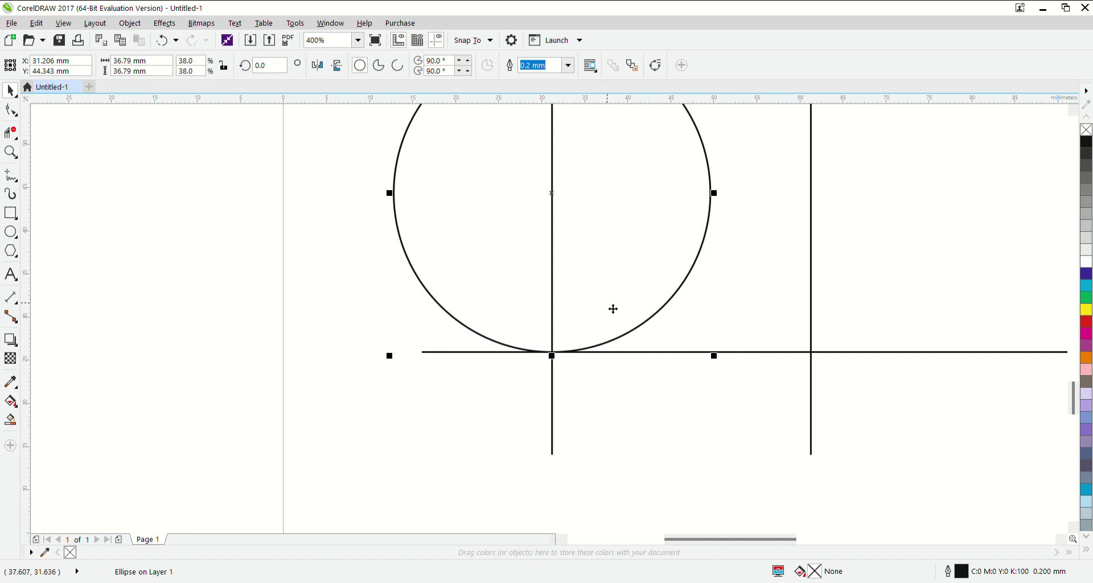
scroll(609, 305, "down", 1)
left_click_drag(670, 171, 728, 127)
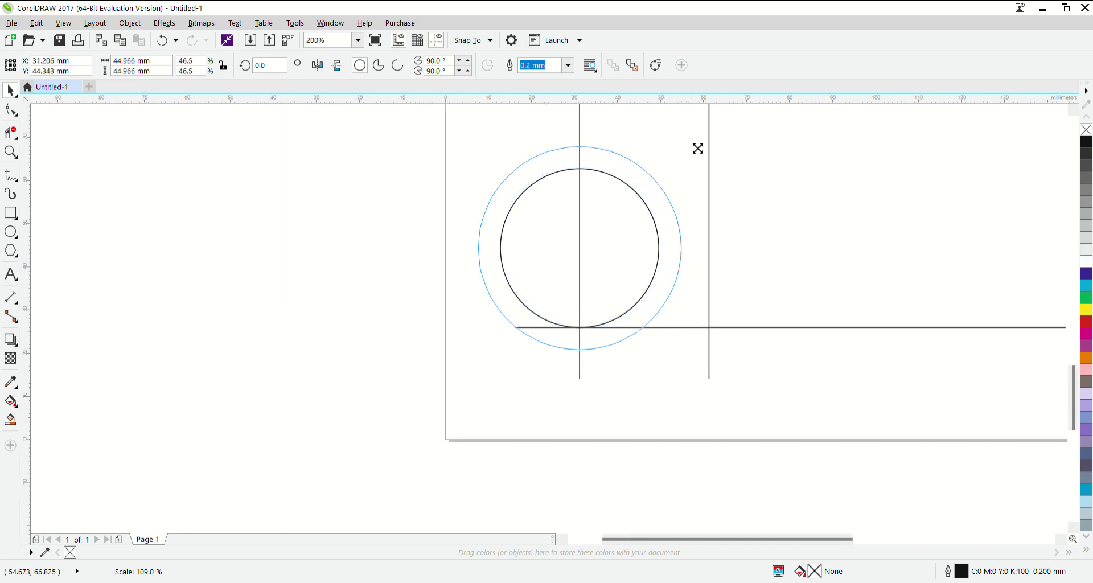
left_click_drag(728, 128, 744, 120)
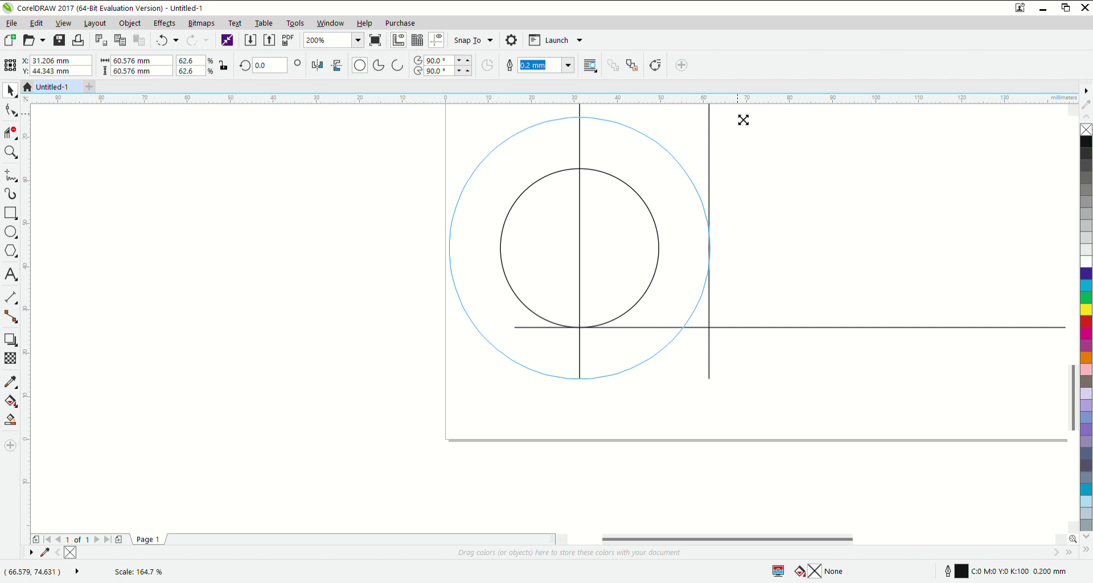
left_click_drag(744, 119, 739, 117)
scroll(712, 229, "up", 1)
scroll(712, 229, "up", 1)
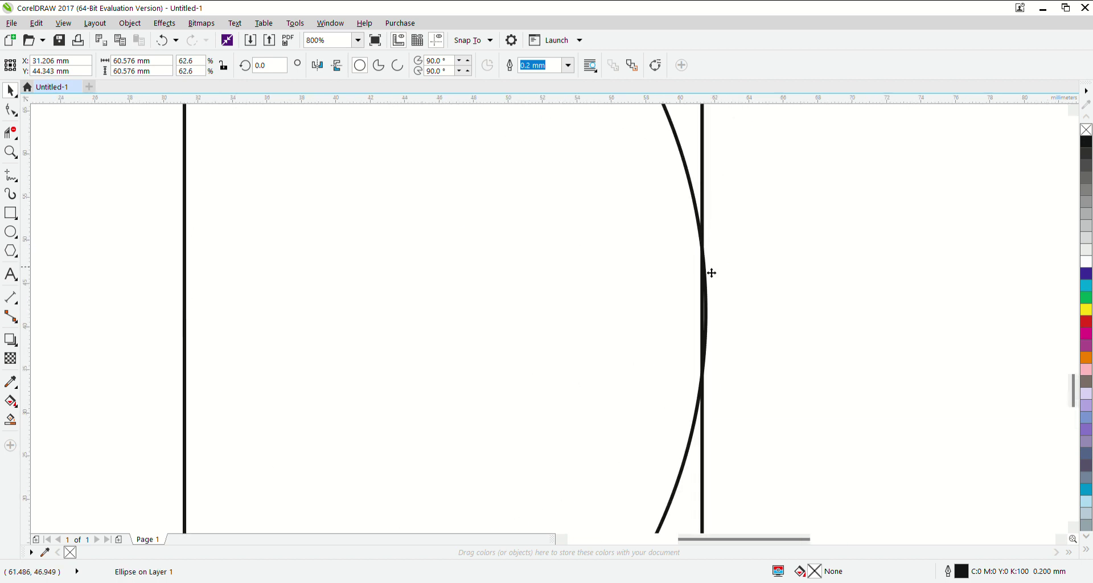
scroll(710, 273, "down", 2)
Move the stem-base circle and the bottom baseline up together
left_click(740, 359, "shift")
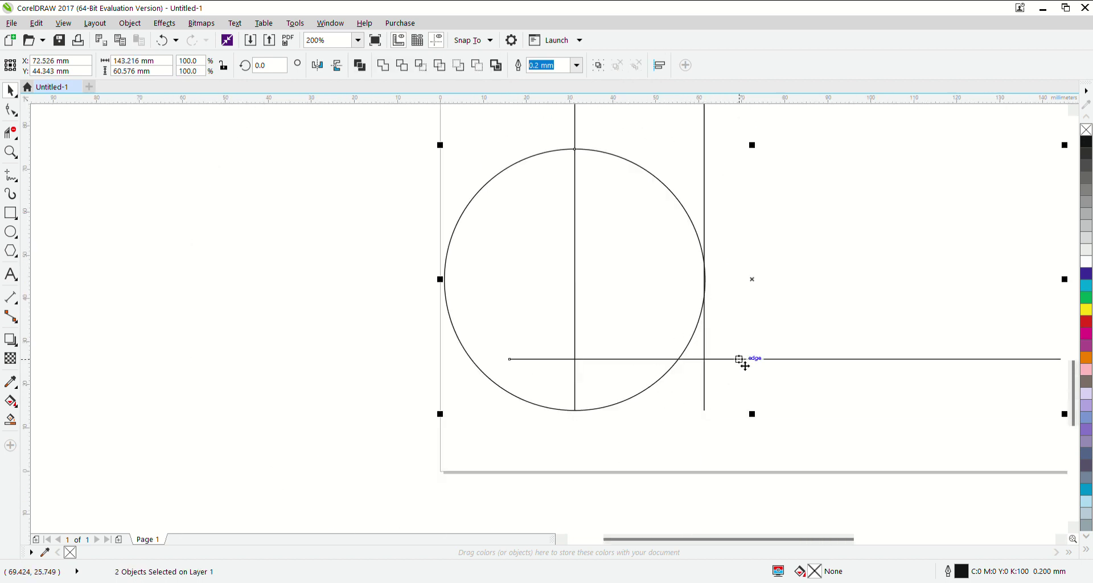
left_click_drag(745, 365, 716, 352)
scroll(715, 352, "down", 4)
scroll(717, 336, "up", 2)
scroll(717, 336, "up", 1)
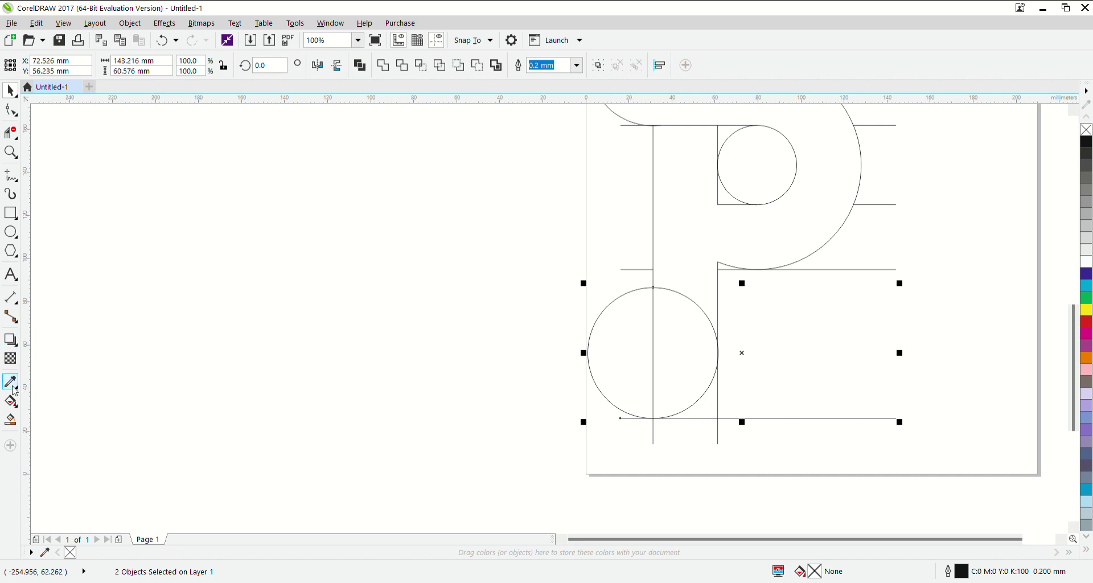
Smart-fill the P-shaped region with blue-grey (C40 M20 Y0 K40)
left_click(10, 132)
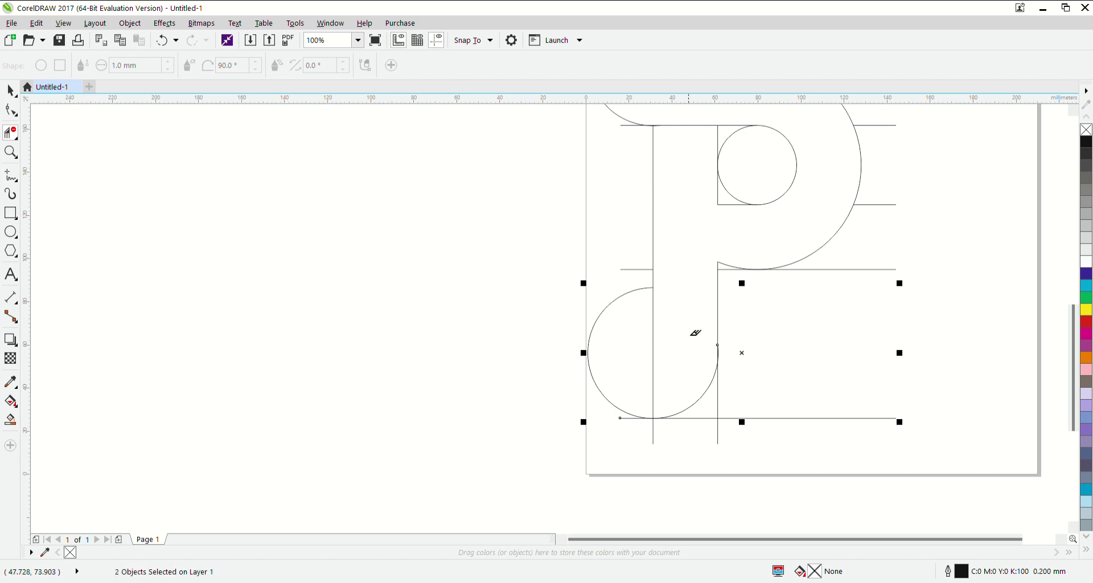
scroll(697, 336, "down", 3)
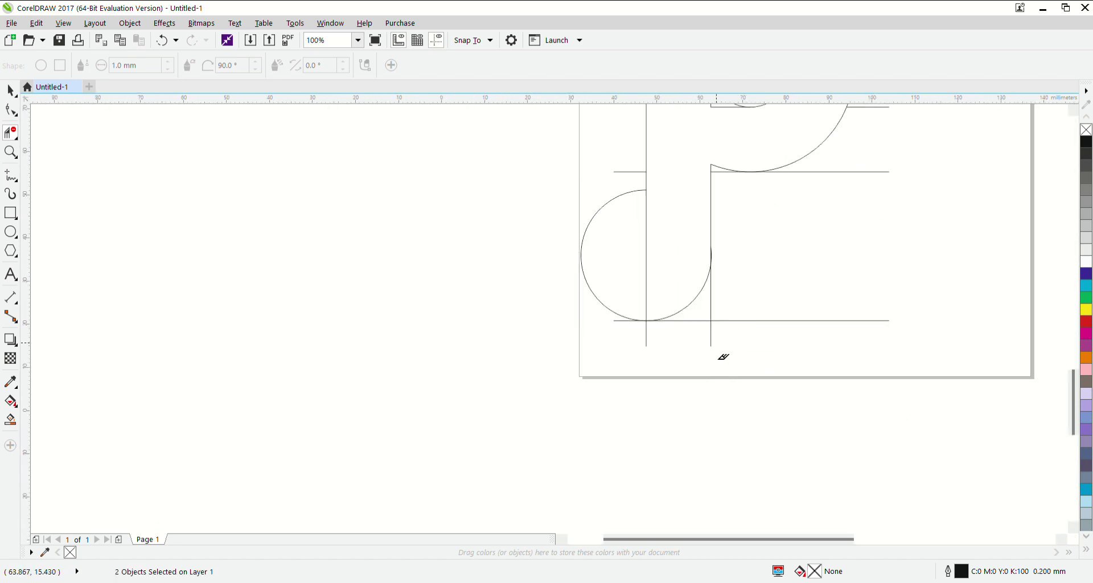
scroll(725, 359, "up", 1)
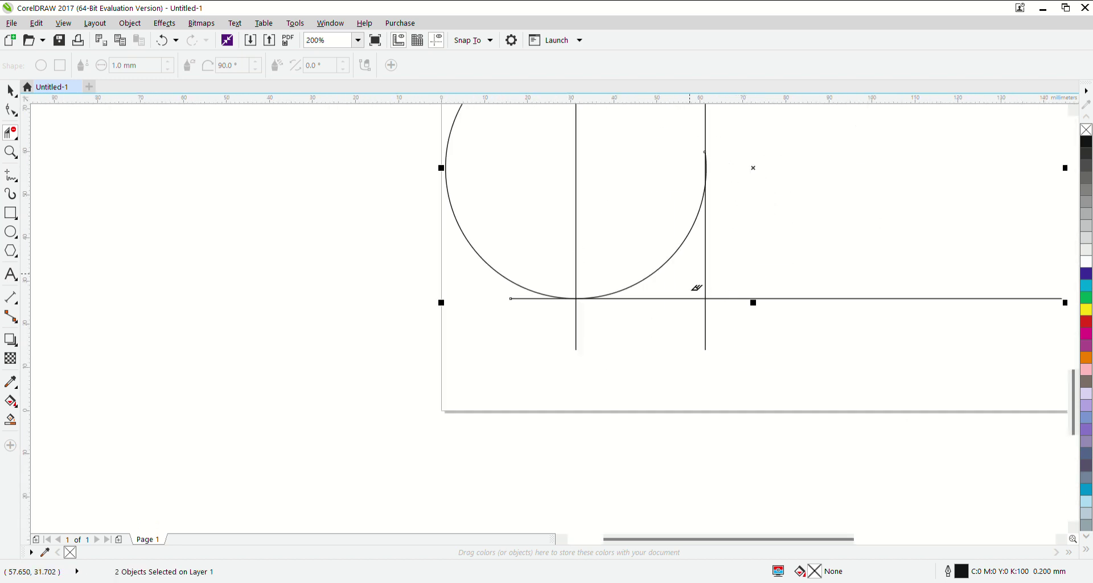
key("F4")
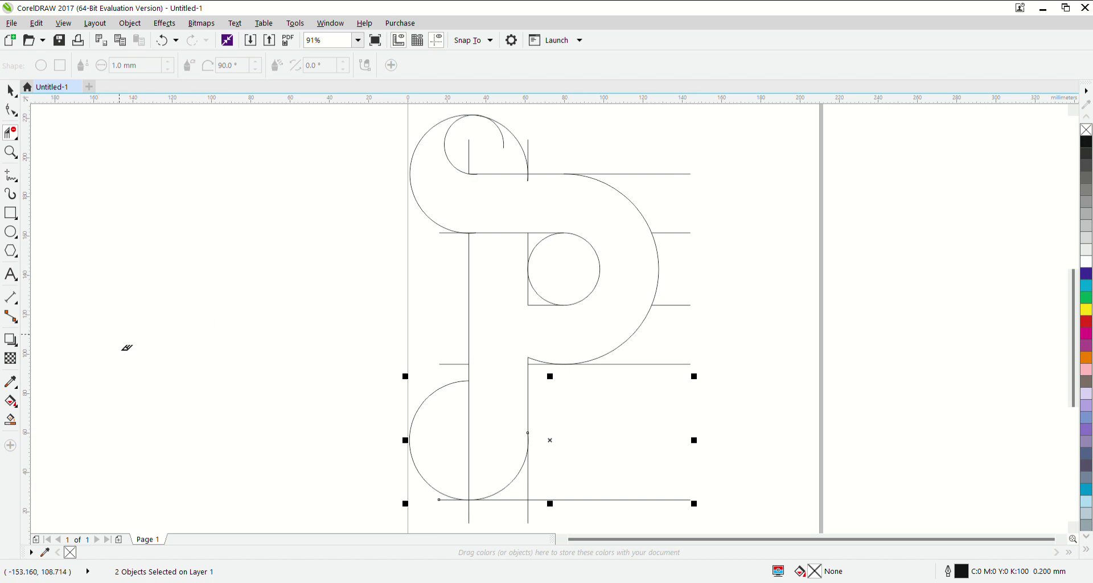
left_click(11, 421)
left_click(616, 329)
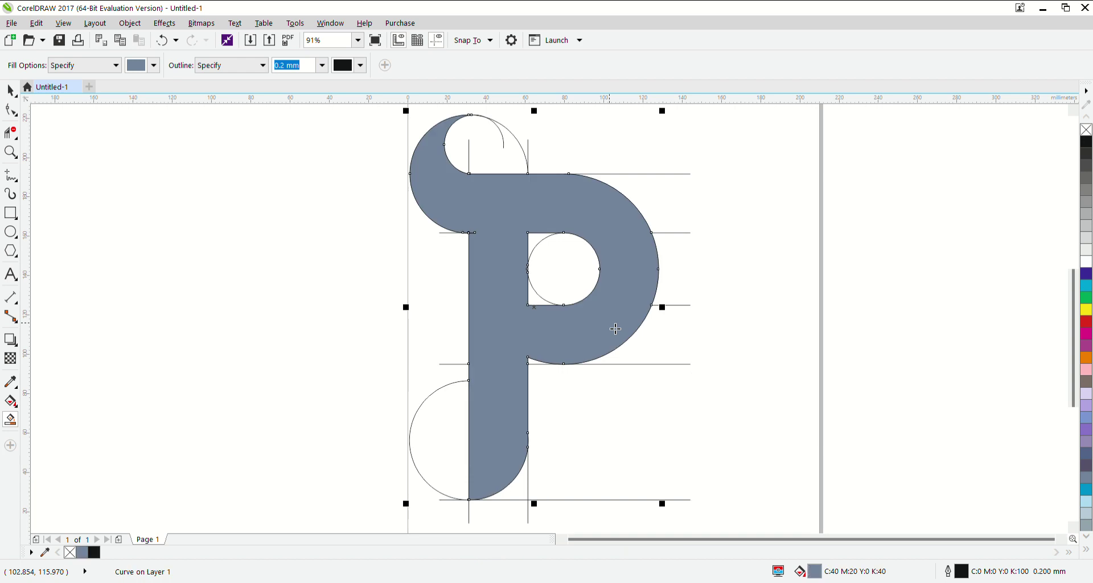
Move the filled P aside, delete all construction circles and lines, and return the P to the page
left_click(11, 93)
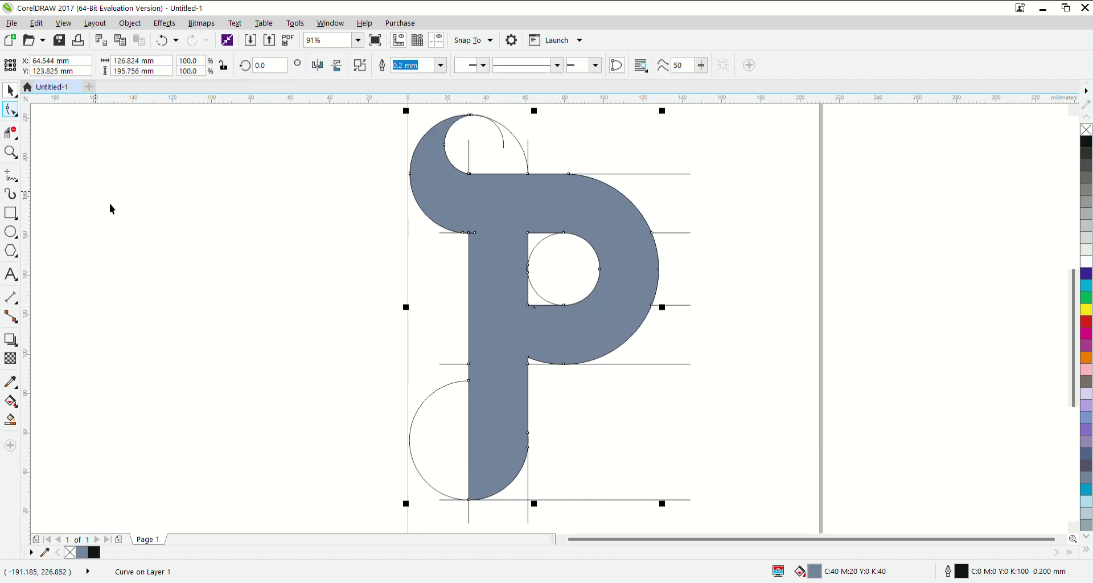
left_click(217, 244)
left_click(489, 253)
left_click_drag(497, 314, 150, 287)
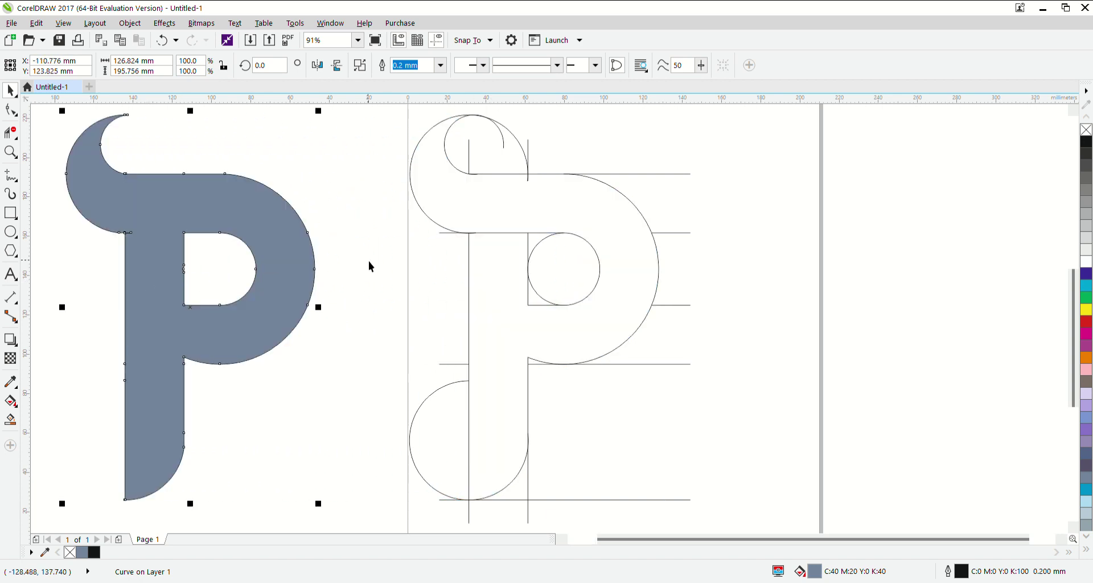
scroll(369, 261, "down", 3)
mouse_move(352, 151)
left_mouse_down()
mouse_move(631, 456)
mouse_move(663, 457)
left_mouse_up()
key("Delete")
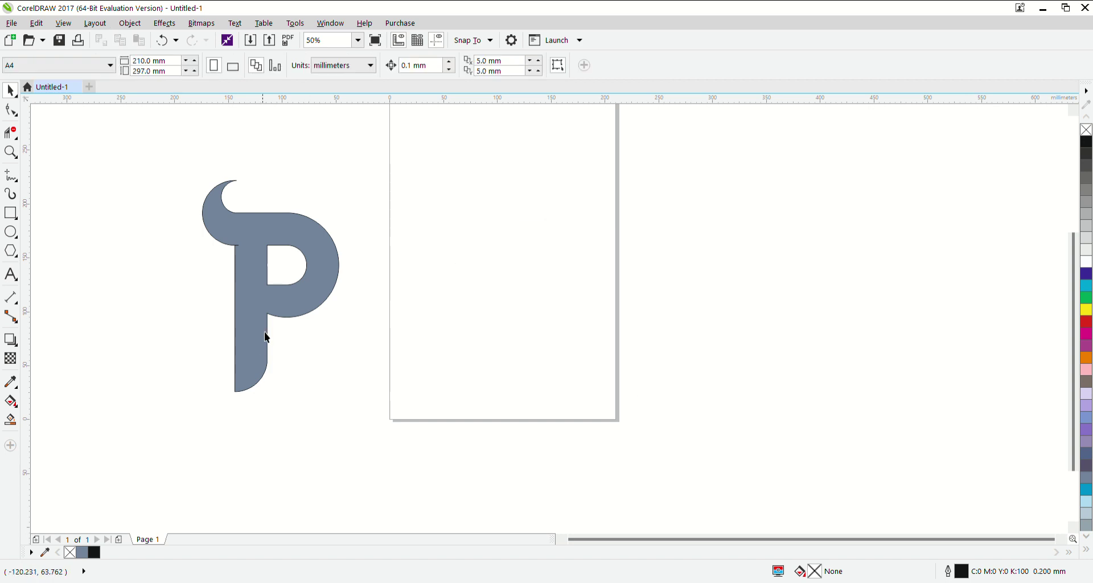
left_click_drag(265, 326, 490, 277)
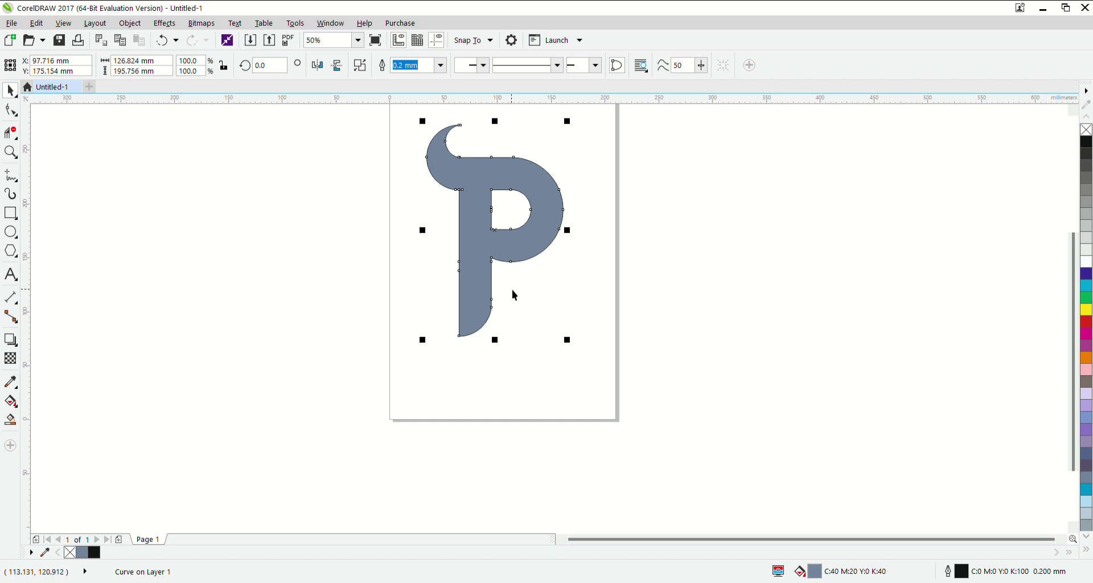
scroll(456, 135, "up", 2)
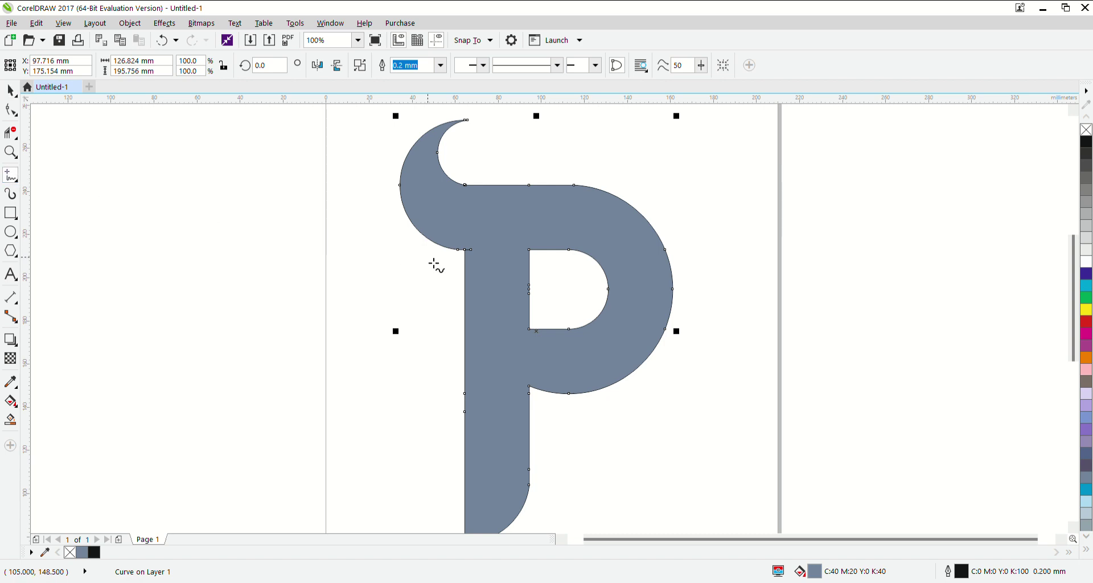
Set the P to no fill using the X palette swatch
left_click(1087, 130)
scroll(500, 252, "up", 2)
scroll(489, 256, "up", 1)
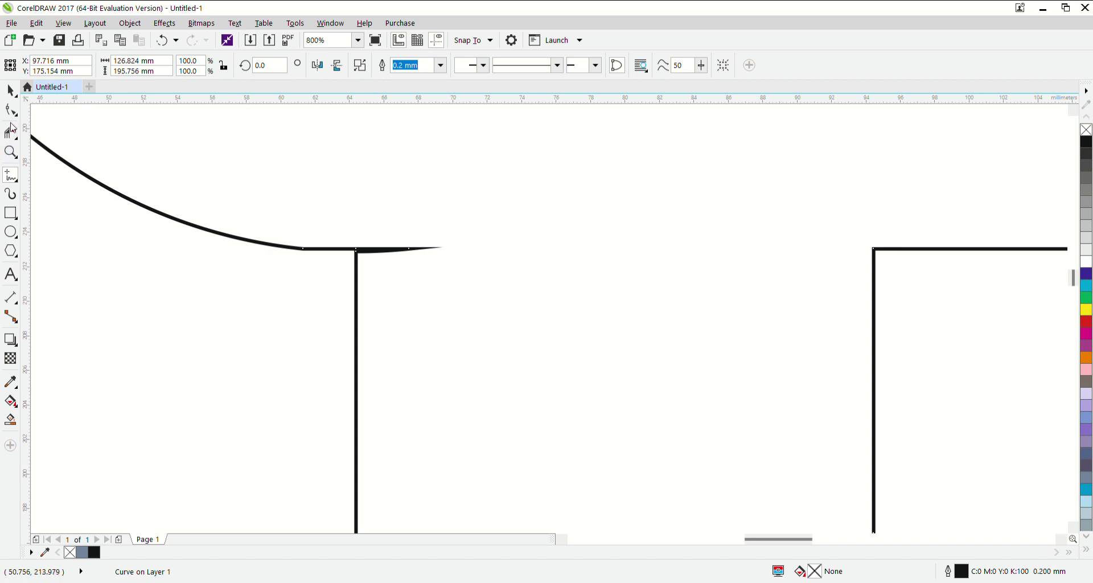
Try cutting segments at the P's inner corner, then undo the change
left_click(10, 132)
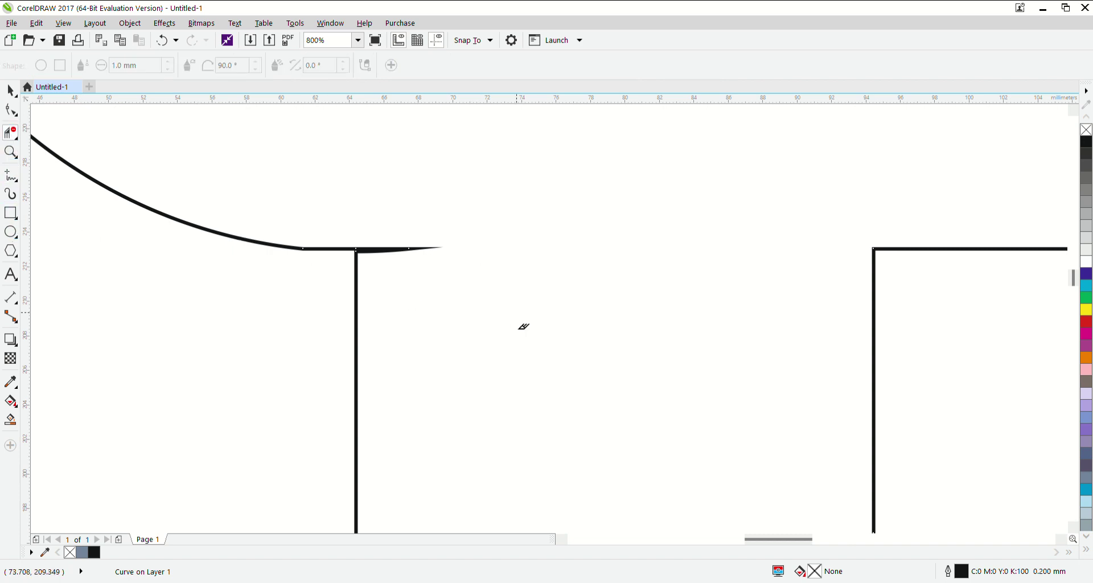
left_click(399, 248)
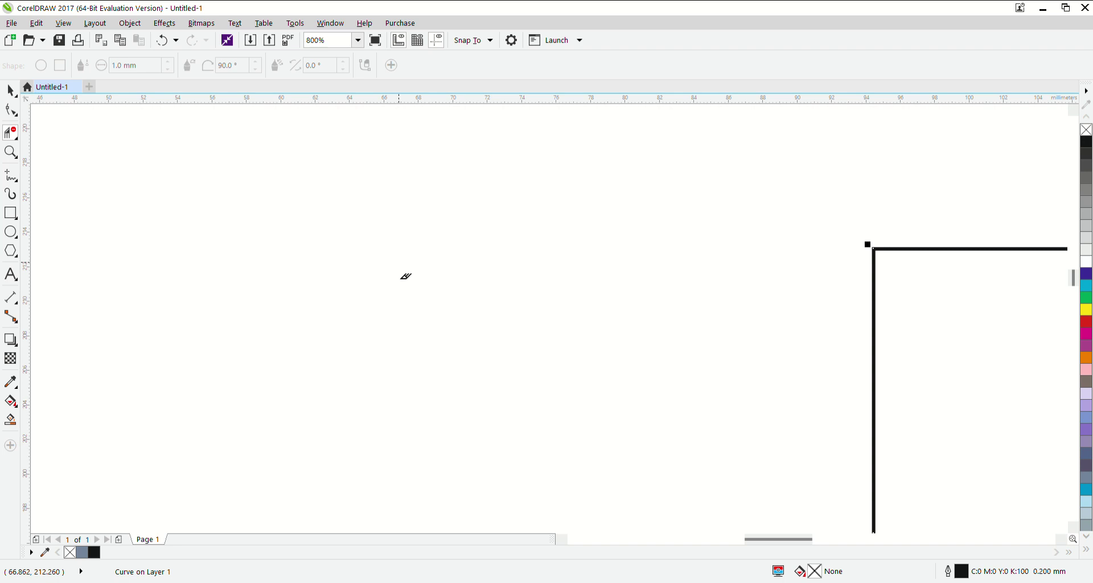
key("ctrl+z")
scroll(373, 281, "up", 1)
scroll(370, 280, "down", 3)
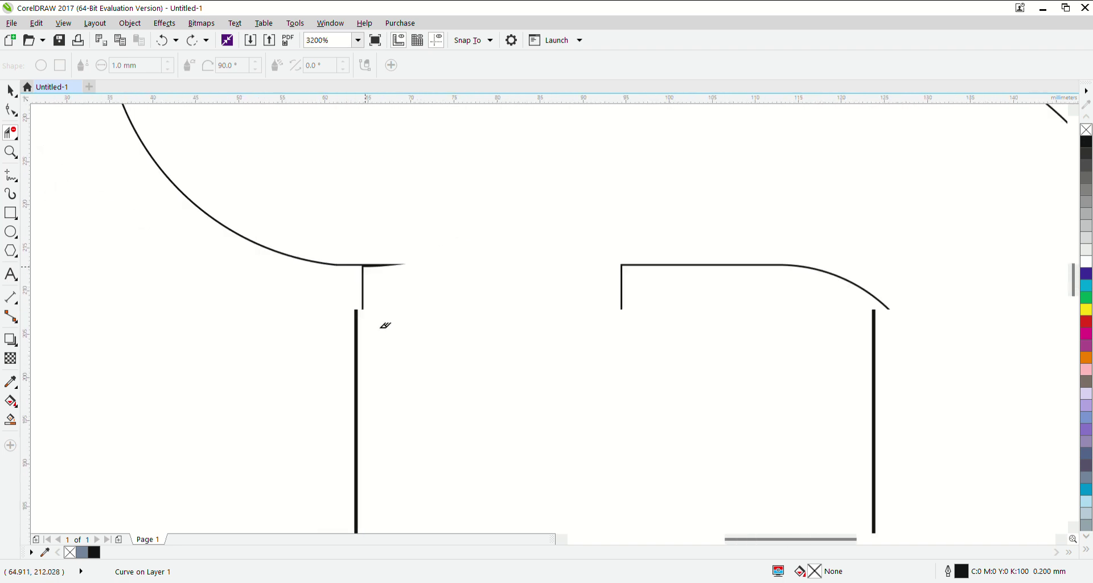
scroll(384, 324, "down", 3)
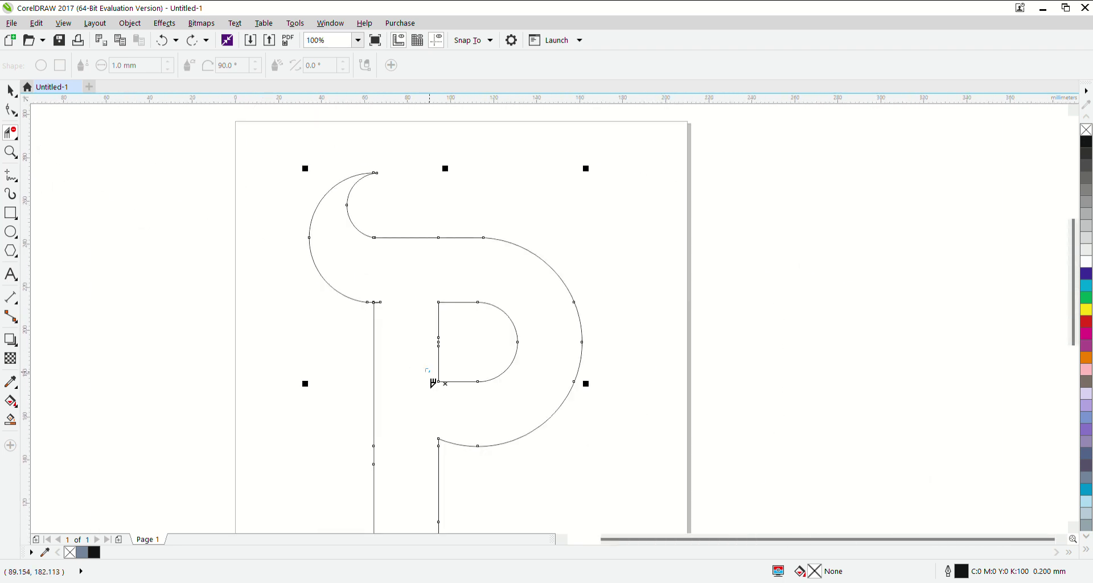
left_click(11, 175)
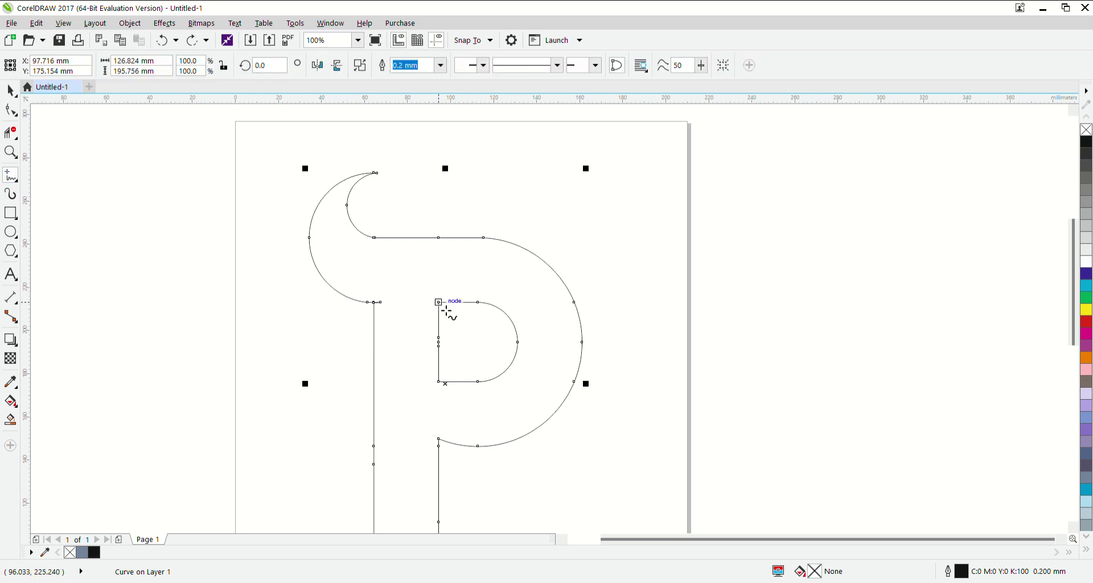
Draw a line across the stem top and another from the bowl's inner corner to the outer edge
left_click_drag(439, 302, 381, 310)
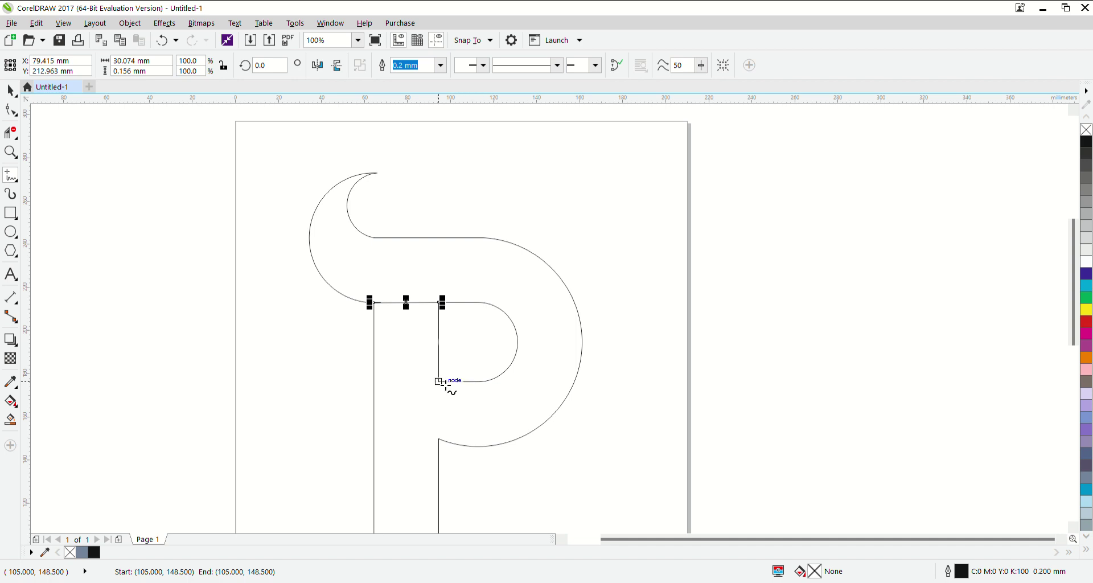
left_click_drag(439, 381, 581, 328)
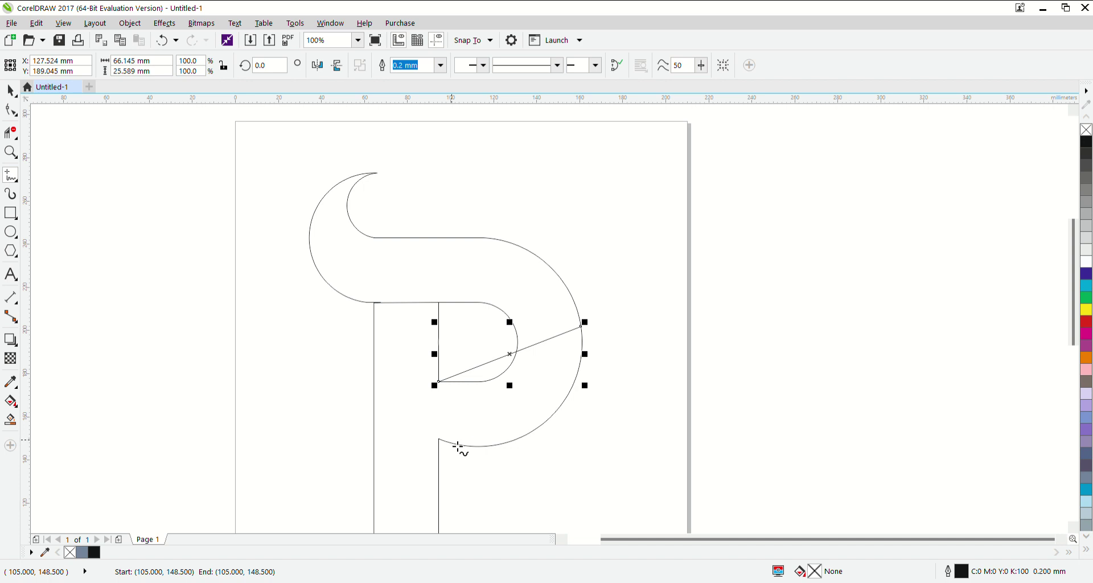
scroll(443, 403, "down", 2)
scroll(443, 401, "down", 2)
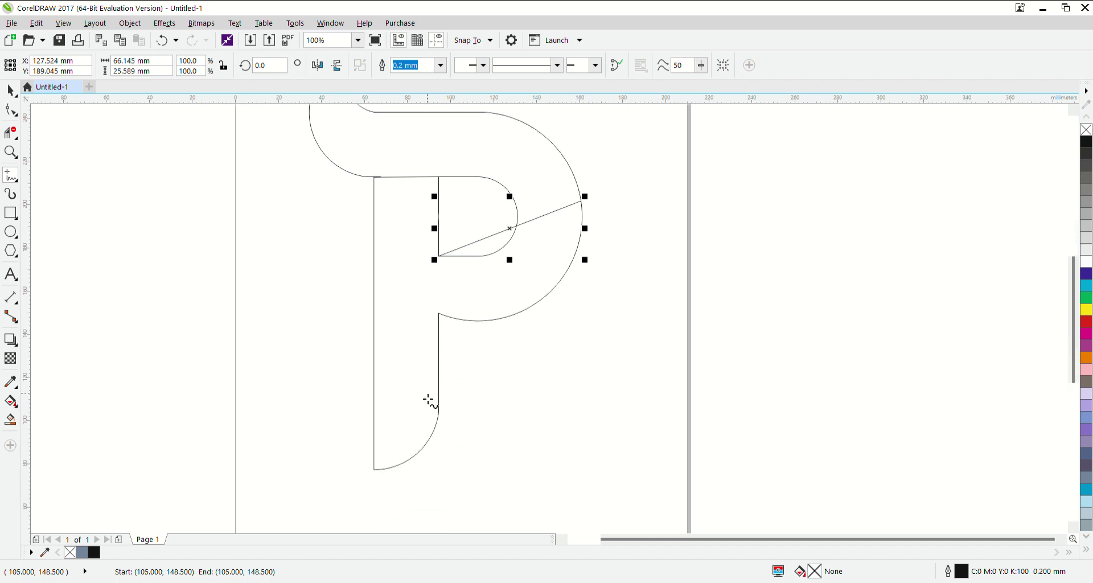
Convert the bowl line to a curve and bend it into a gentle arc along the bowl's bottom
left_click(10, 110)
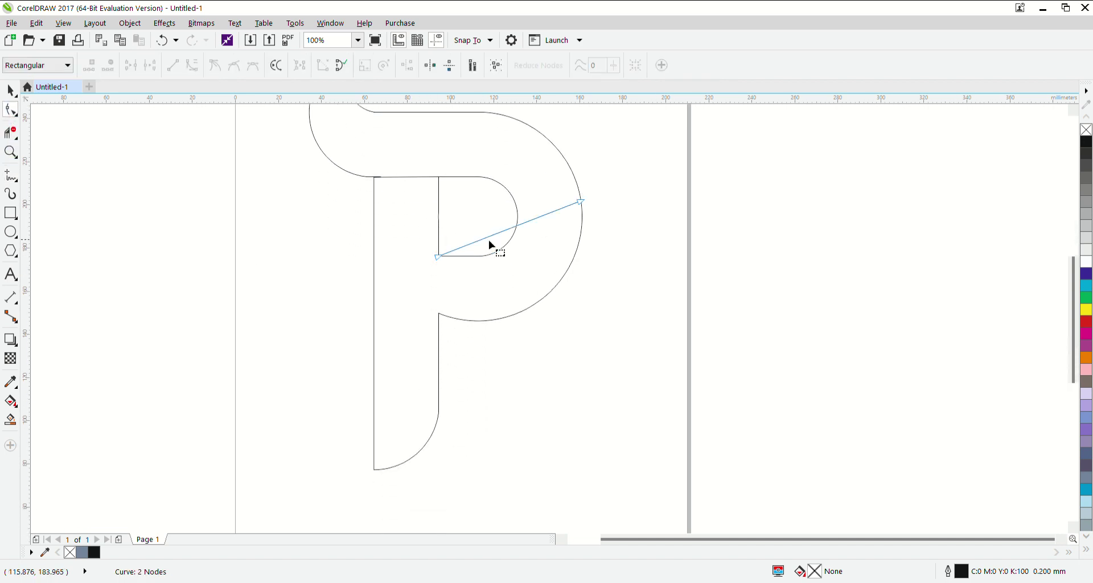
key("ctrl+a")
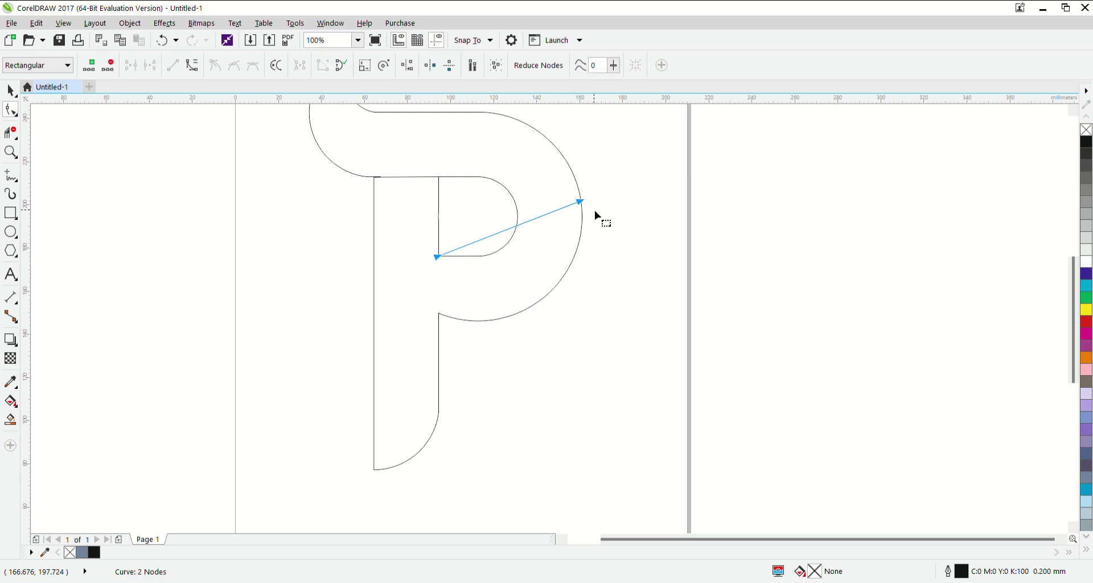
left_click(194, 66)
left_click_drag(513, 233, 521, 245)
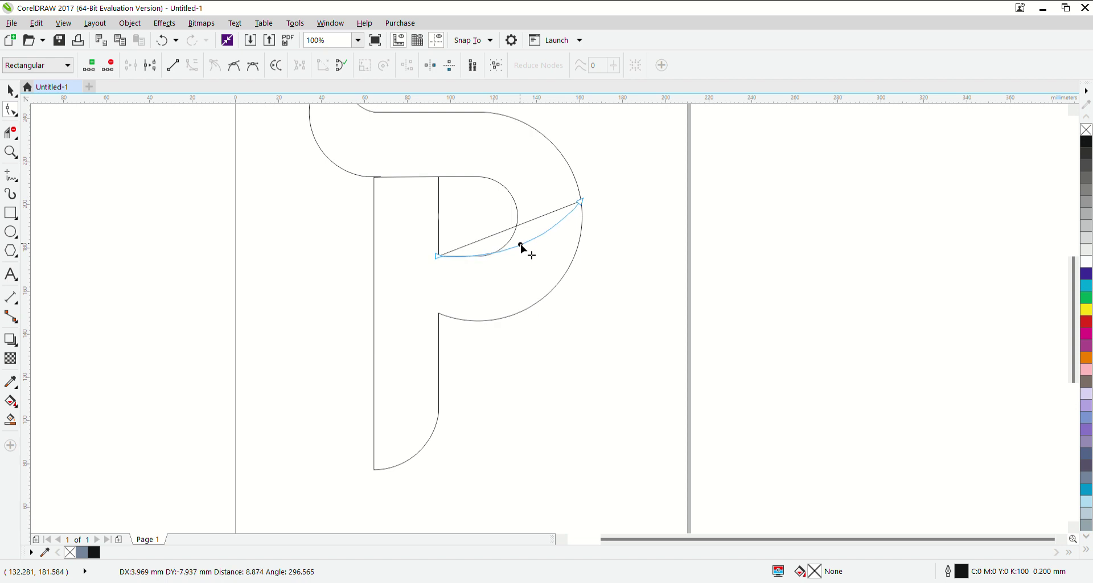
left_click_drag(520, 245, 514, 247)
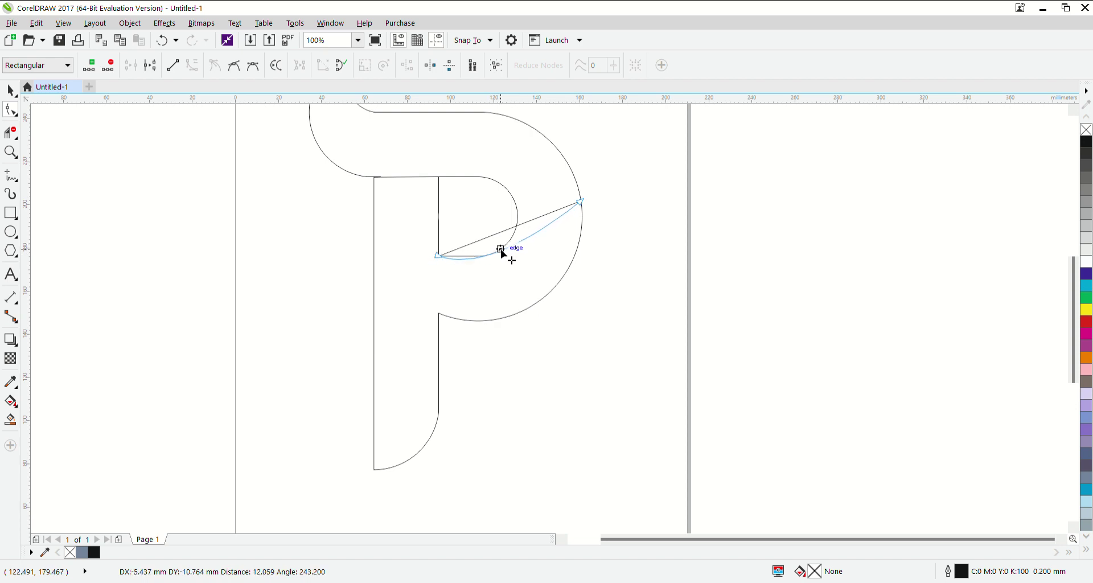
left_click_drag(514, 249, 529, 248)
scroll(423, 250, "up", 1)
scroll(464, 276, "up", 1)
scroll(504, 252, "up", 1)
scroll(505, 249, "down", 2)
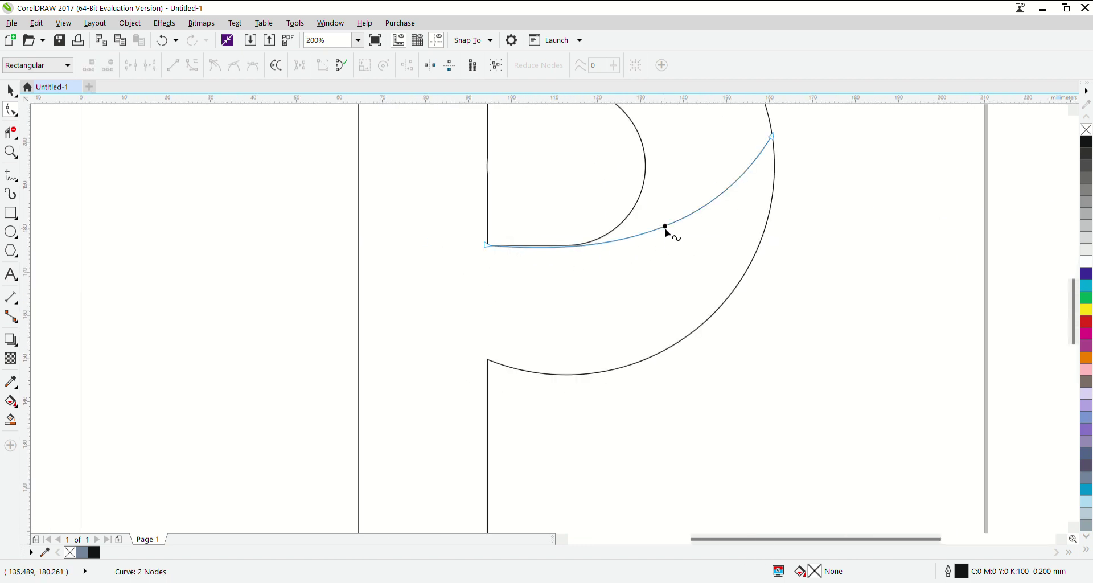
scroll(597, 238, "down", 3)
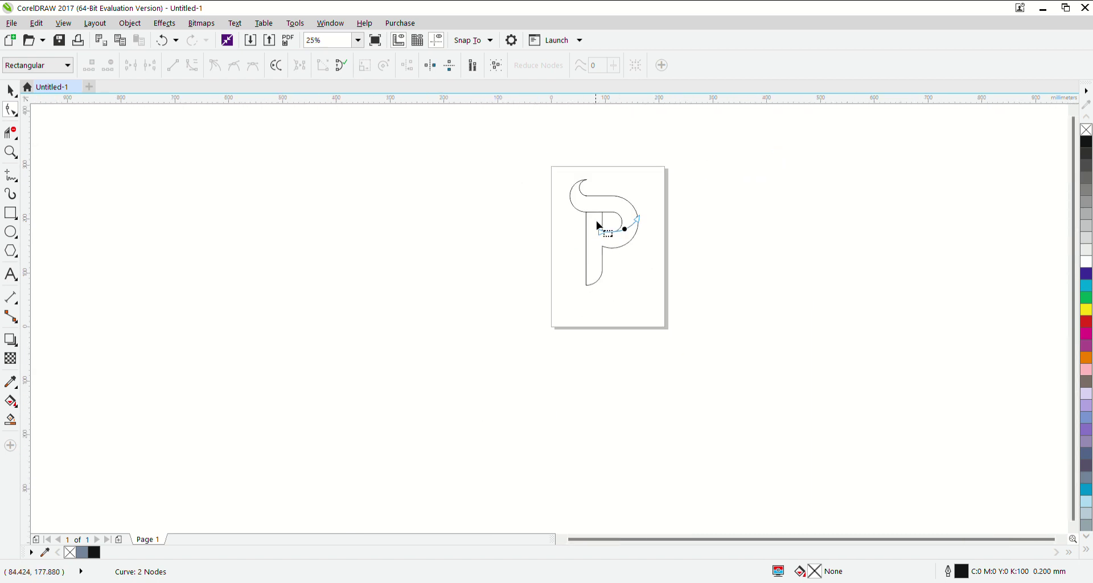
scroll(591, 217, "up", 2)
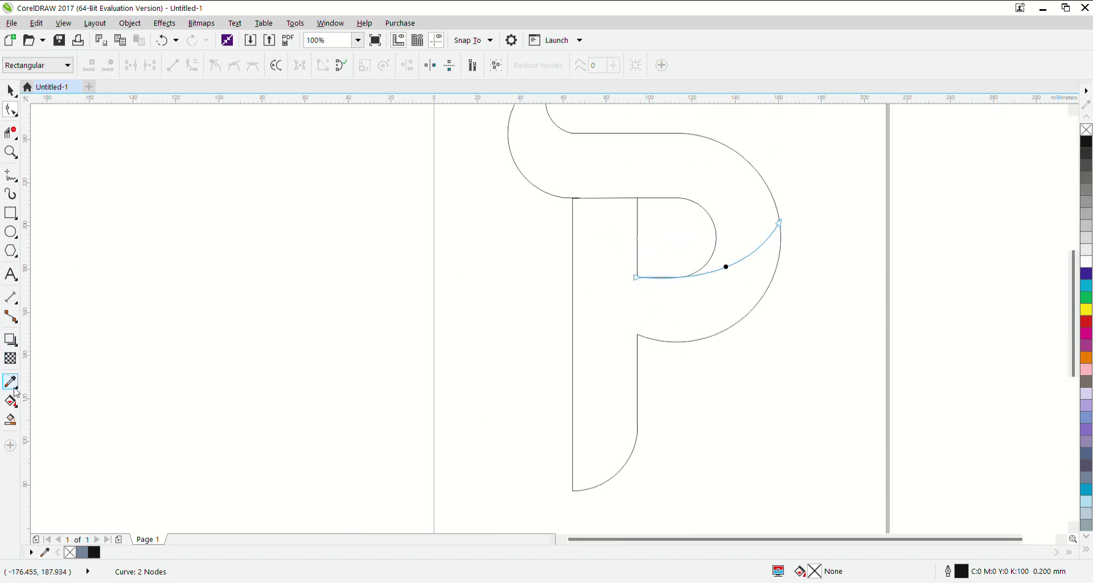
left_click(10, 419)
Try a Smart Fill on the lower part of the P, then undo it
left_click(636, 341)
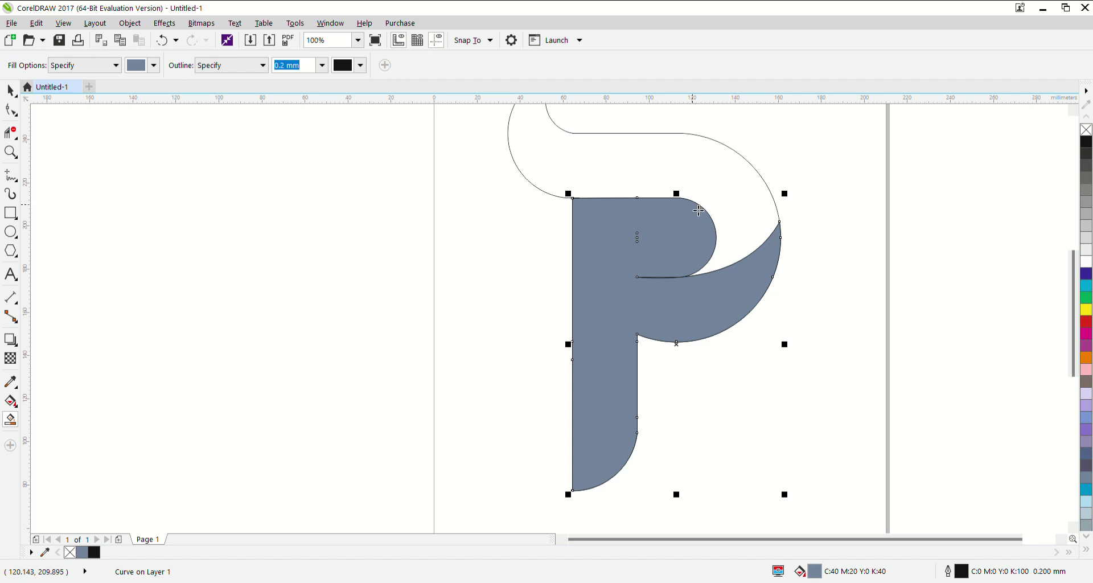
key("ctrl+z")
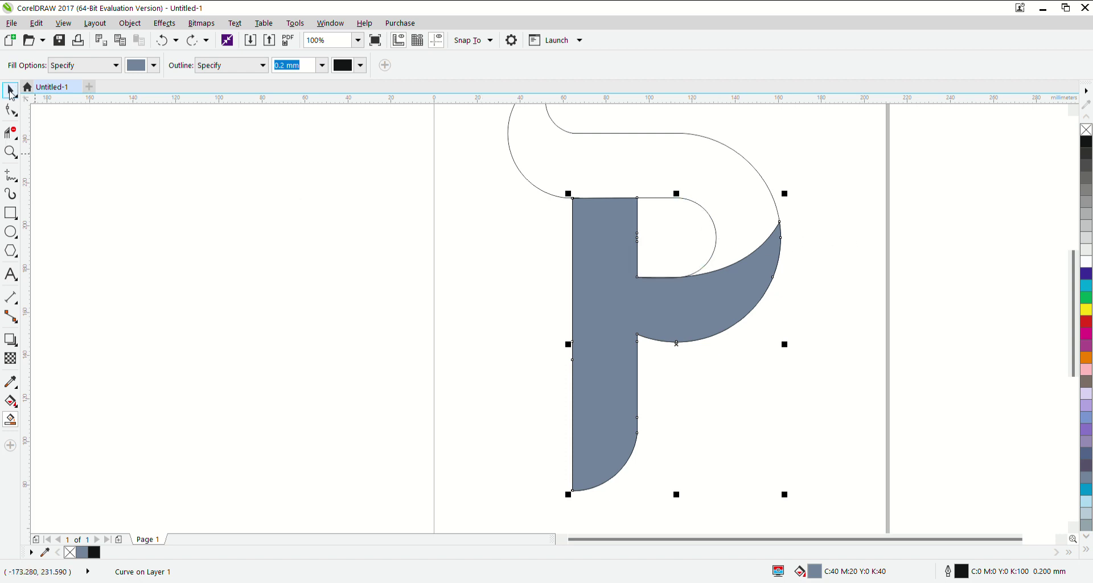
key("ctrl+z")
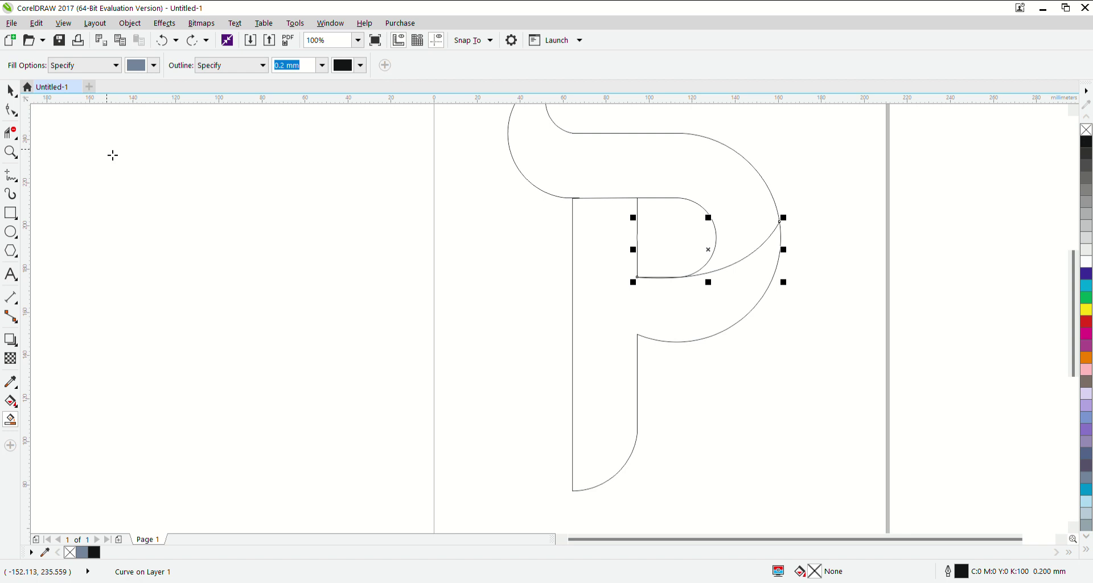
Select all the P outline pieces and fill them with black
left_click(8, 96)
scroll(401, 293, "down", 1)
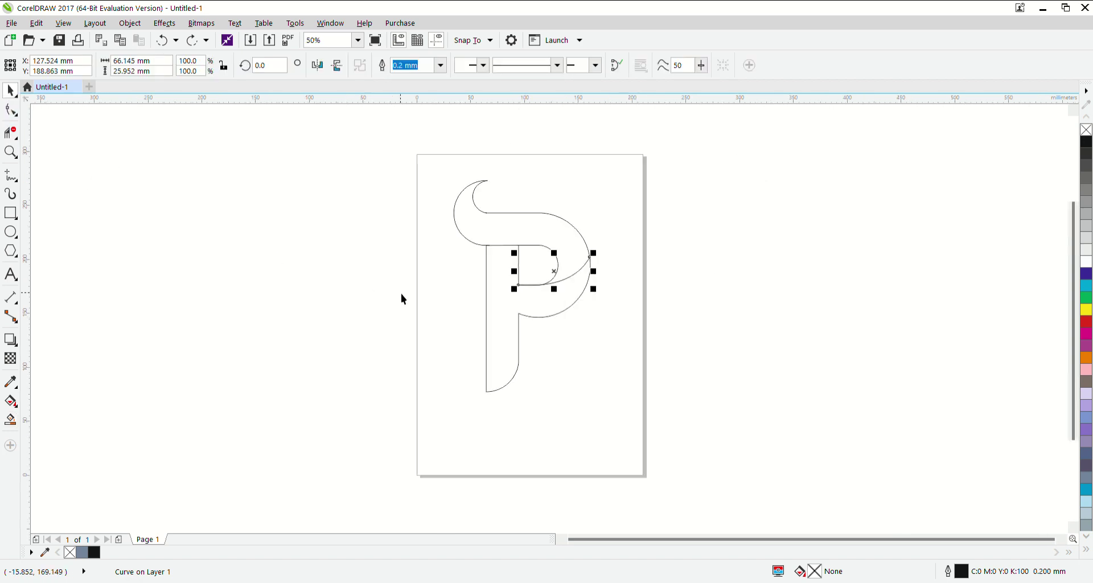
left_click_drag(385, 152, 671, 474)
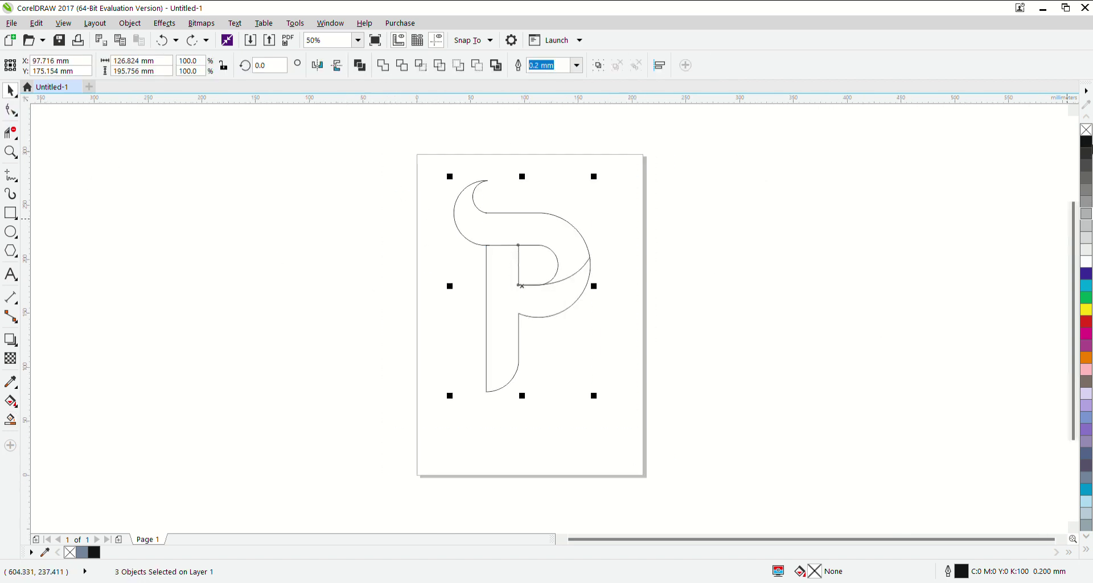
left_click(1086, 141)
left_click(633, 290)
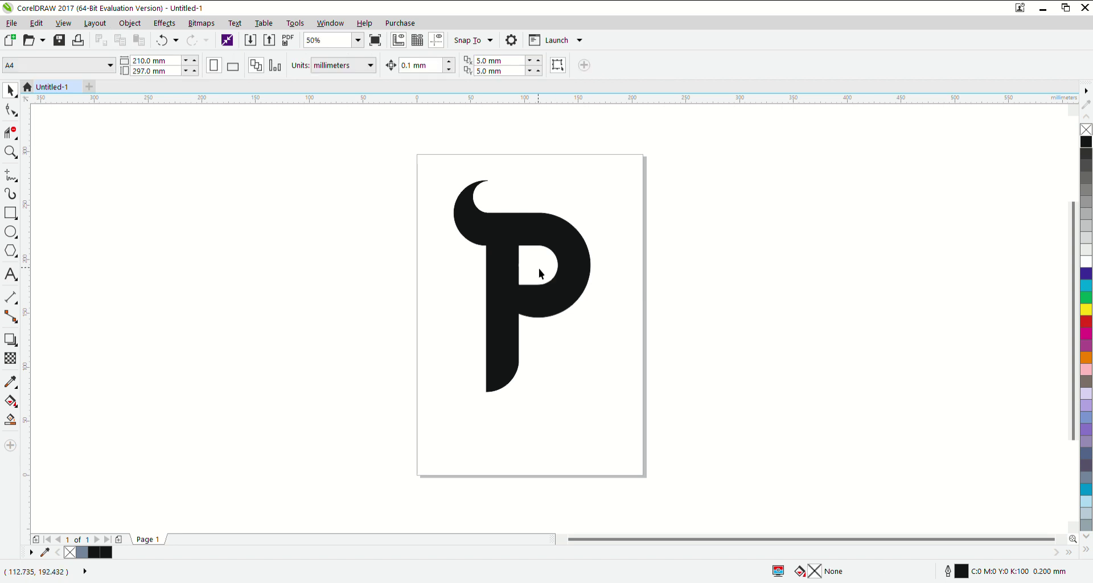
left_click(566, 263)
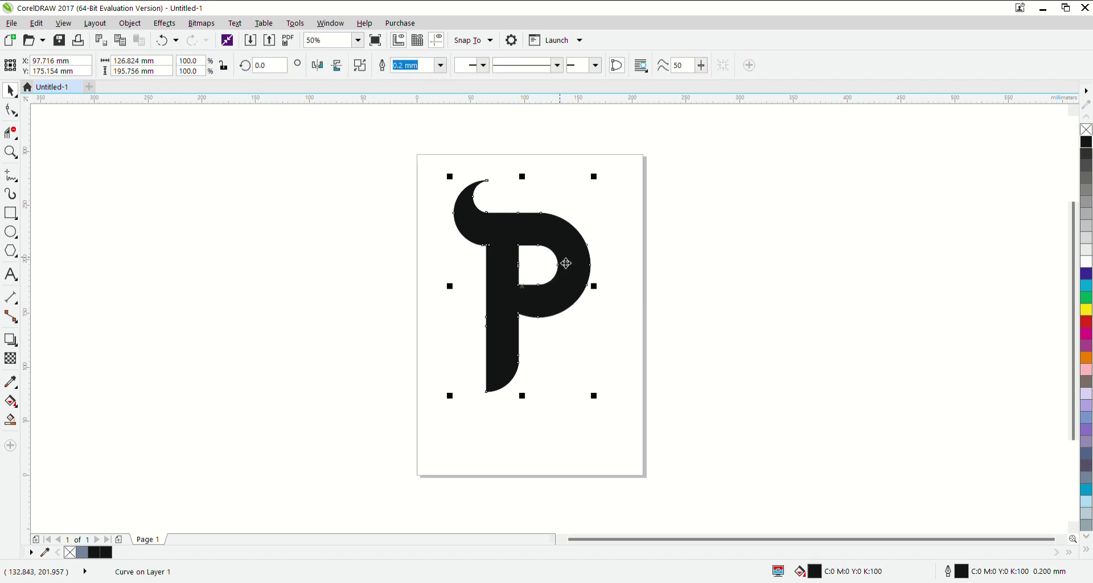
Break the P apart and fill its counter piece white
key("ctrl+k")
left_click_drag(647, 171, 494, 331)
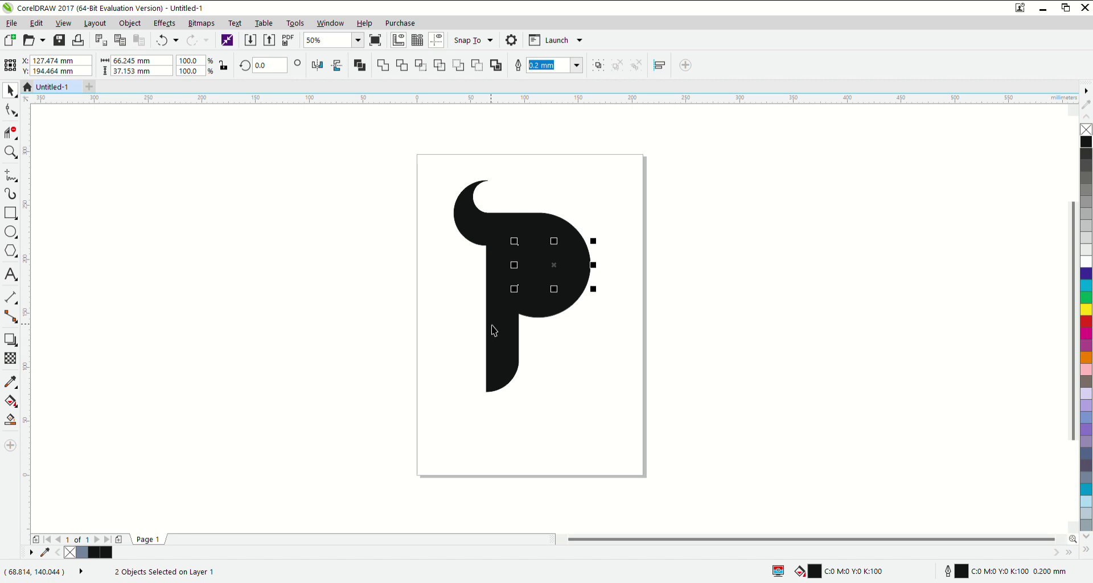
left_click(1086, 262)
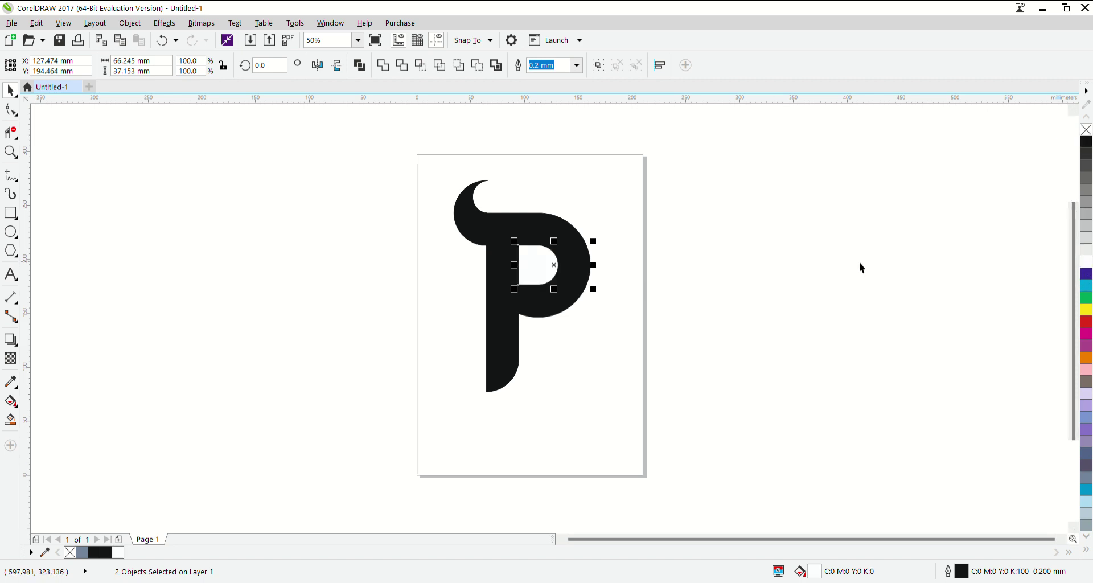
left_click(605, 289)
left_click(548, 279)
left_click(571, 276, "shift")
left_click(403, 65)
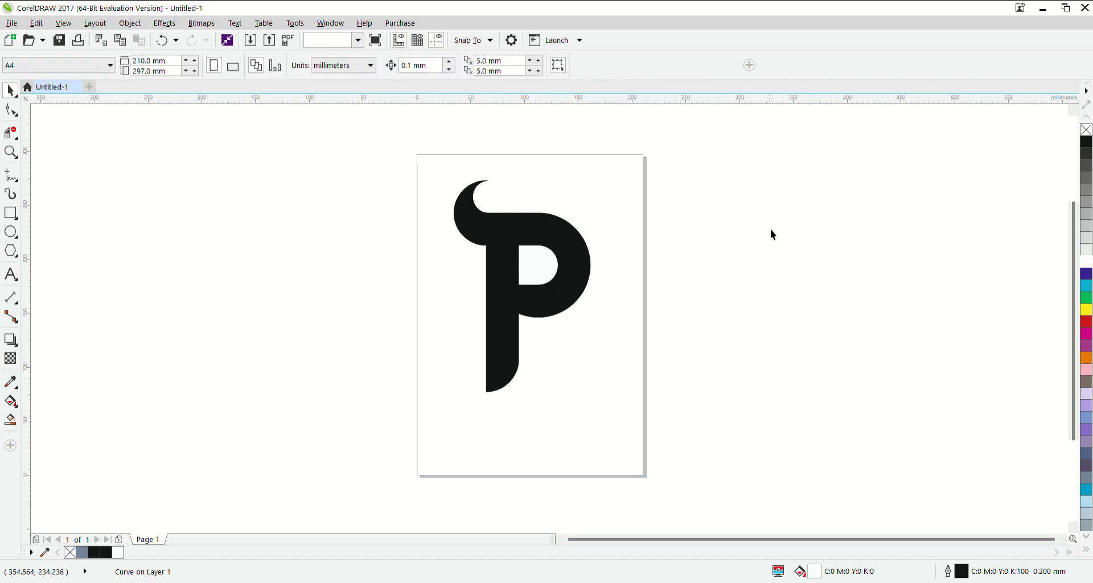
Try moving the counter and P apart, then undo back to the original layout
left_click_drag(547, 265, 767, 314)
key("Escape")
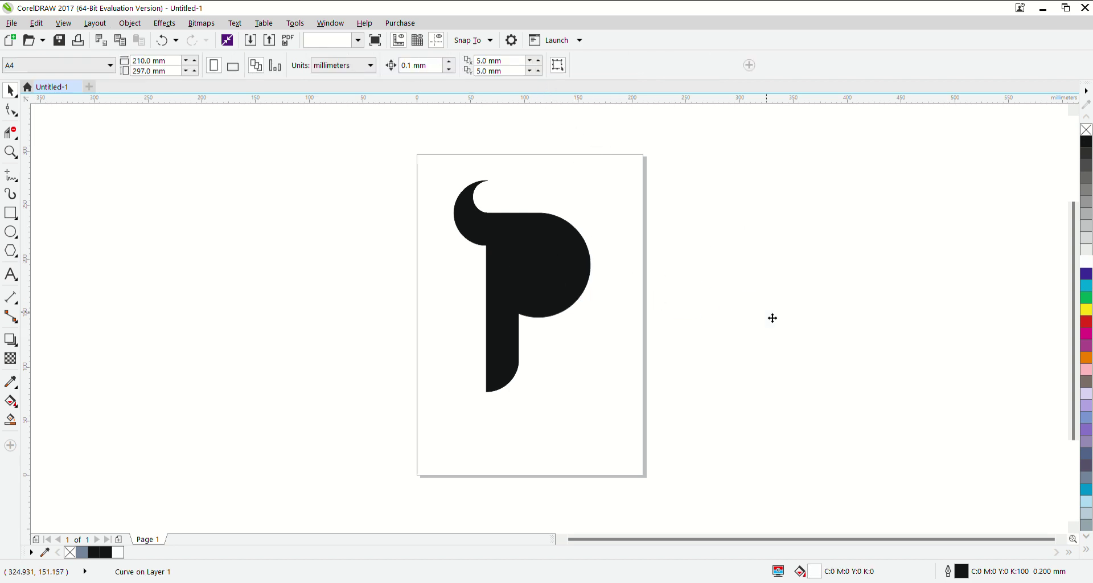
left_click_drag(549, 300, 659, 307)
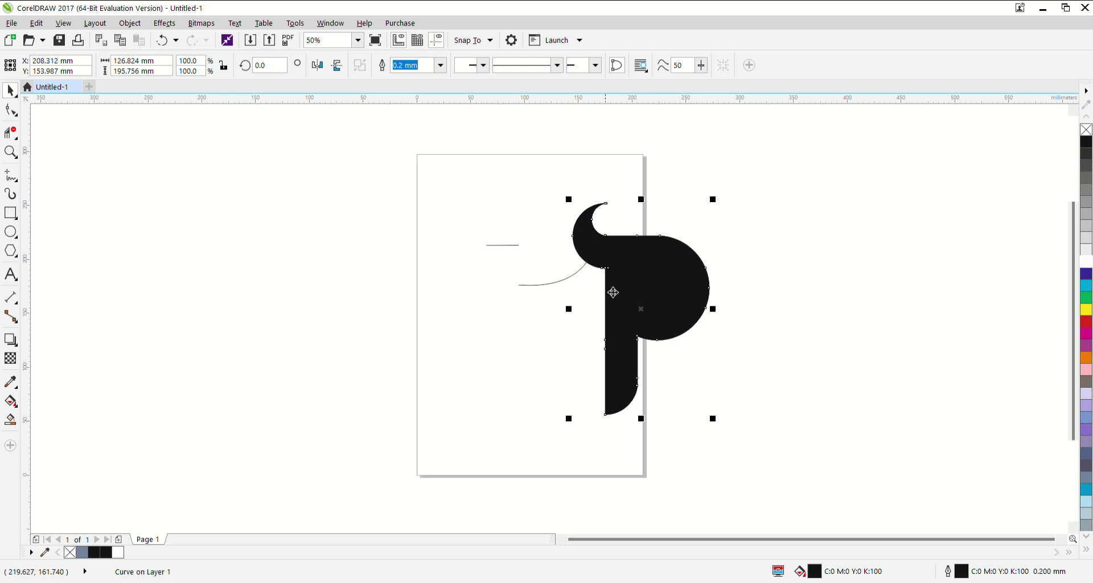
key("ctrl+z")
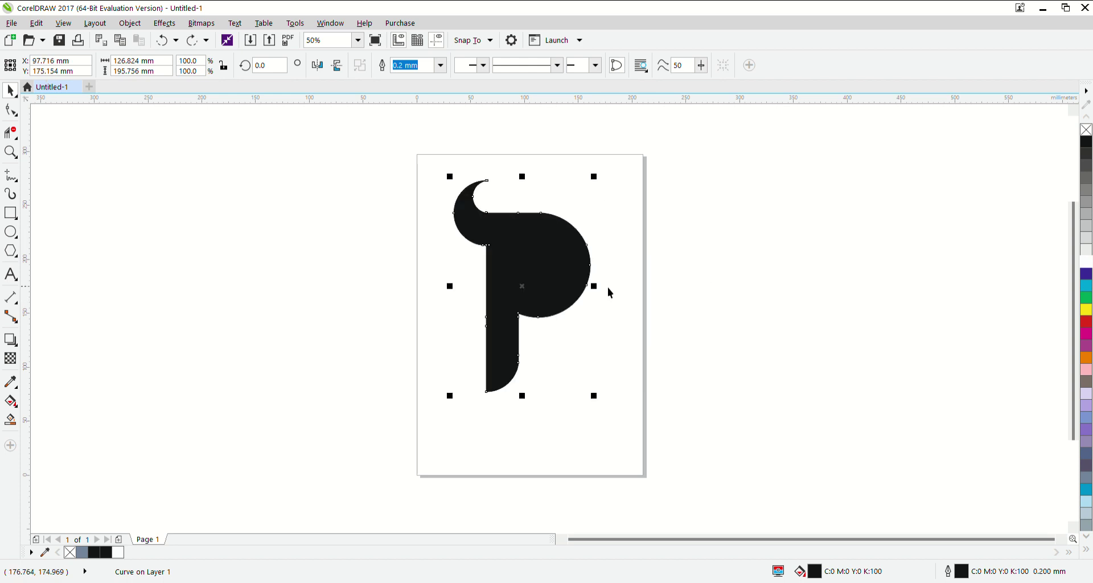
left_click(559, 269)
key("ctrl+z")
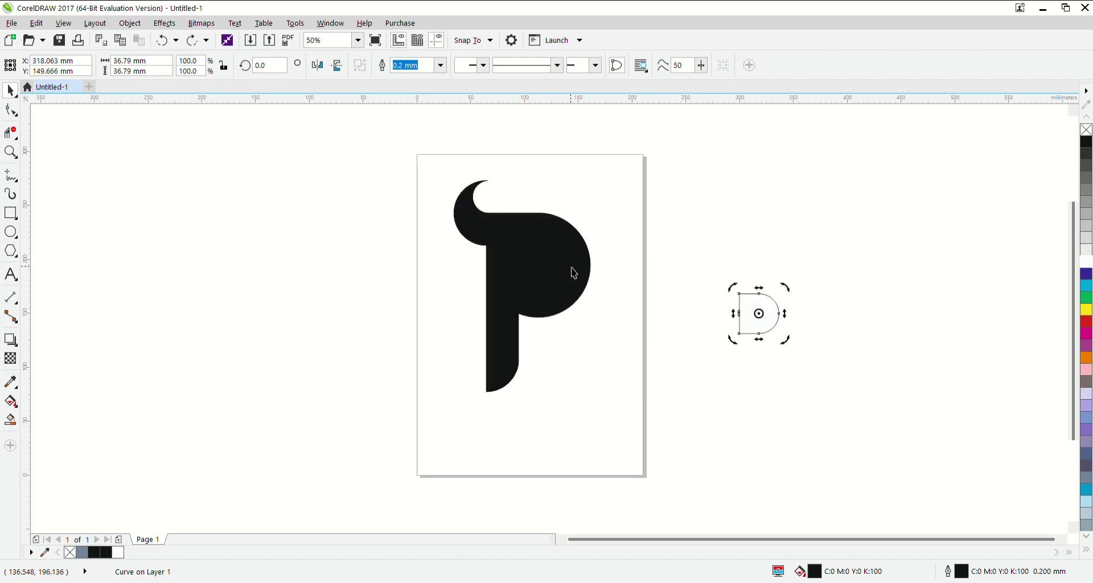
key("ctrl+z")
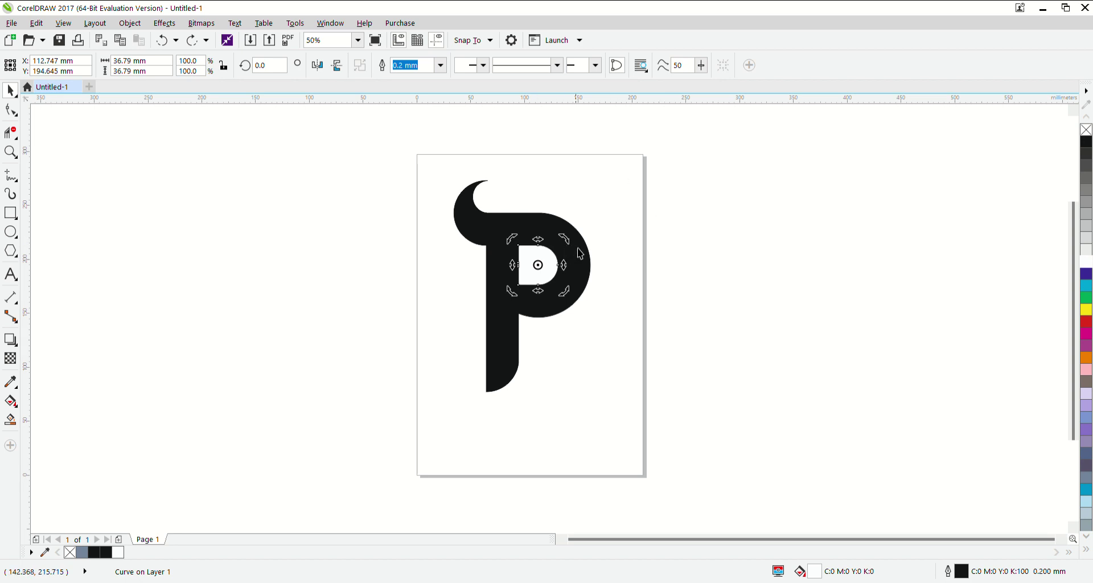
left_click(586, 261, "shift")
left_click_drag(331, 285, 435, 260)
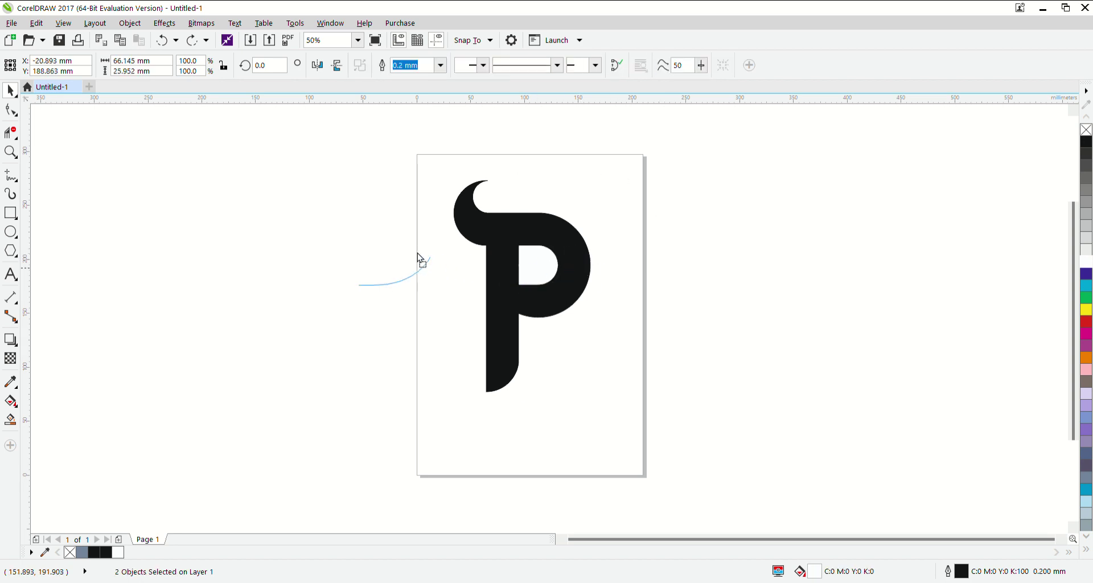
key("ctrl+z")
Move the P off the page and delete the two stray thin lines
left_click(671, 264)
left_click(534, 262)
left_click(516, 316, "shift")
left_click_drag(514, 317, 277, 317)
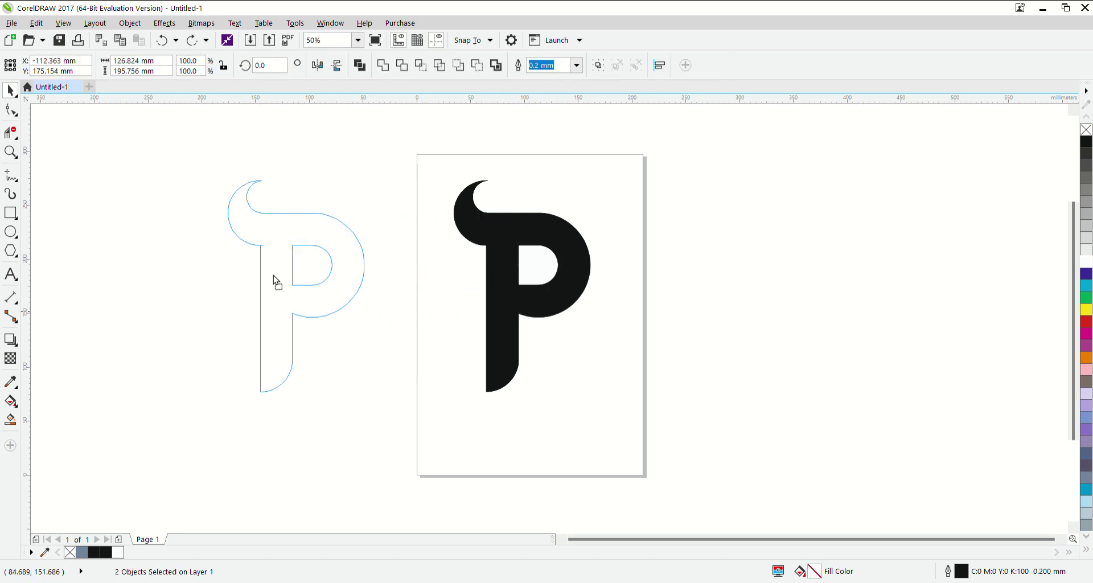
left_click_drag(367, 152, 627, 372)
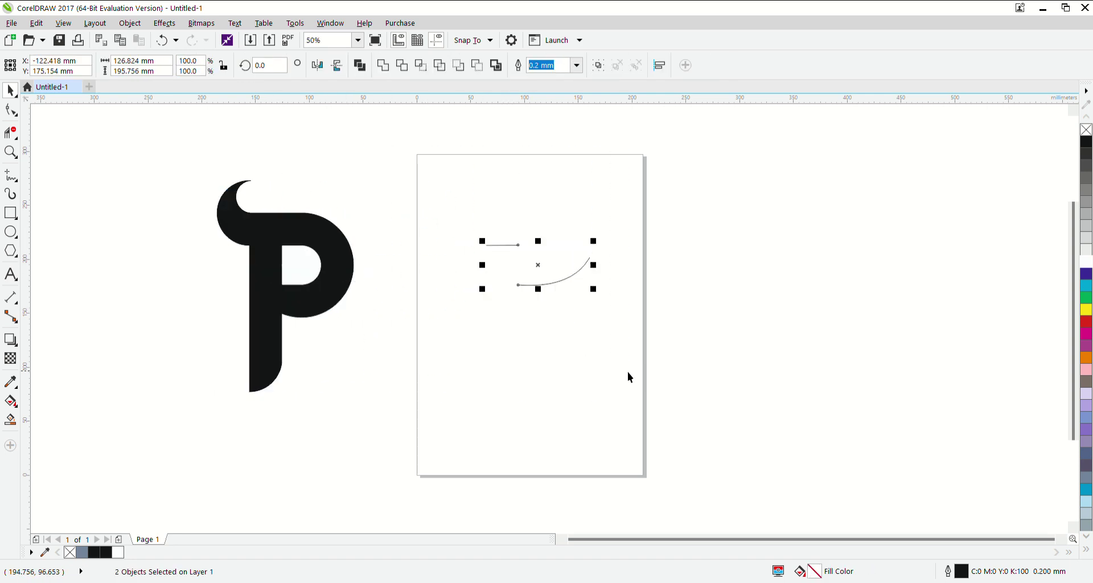
key("Delete")
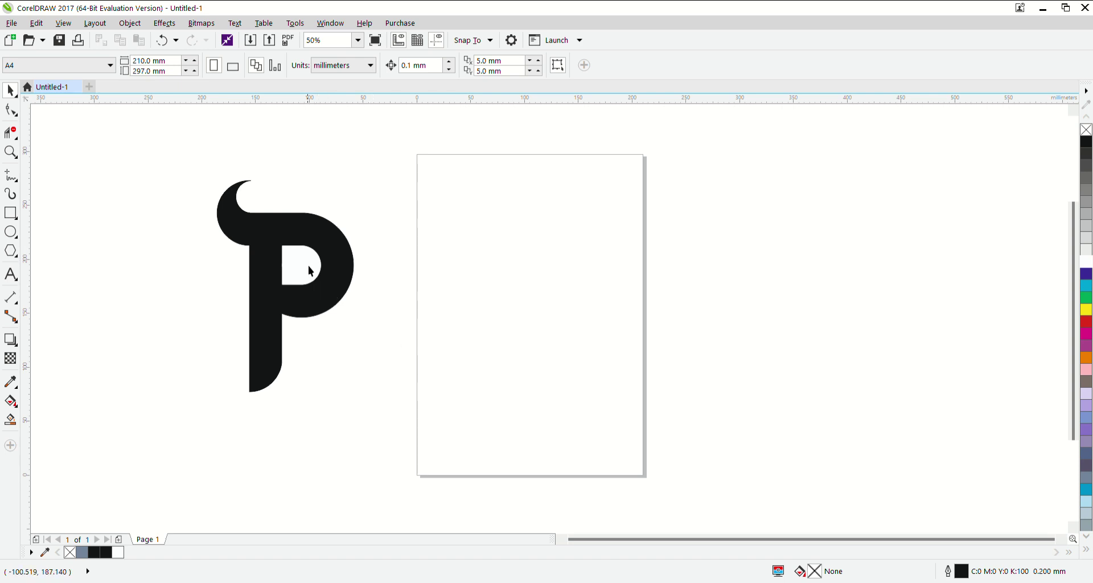
Trim the counter out of the P, delete the leftover piece, and return the P to the page
left_click(311, 271)
left_click(348, 261, "shift")
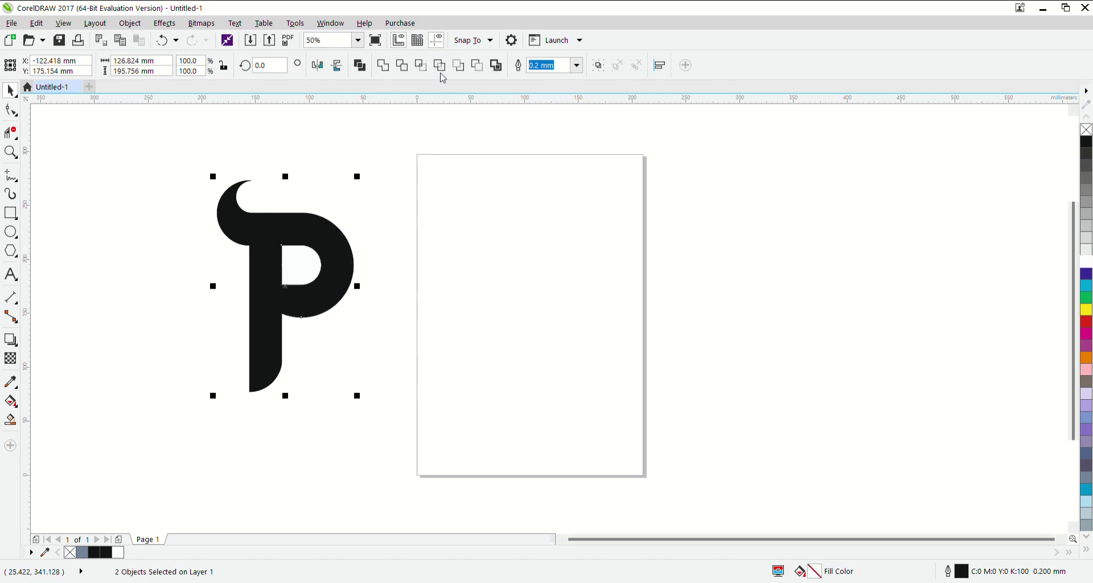
left_click(402, 65)
mouse_move(313, 257)
left_mouse_down()
mouse_move(437, 310)
mouse_move(512, 324)
left_mouse_up()
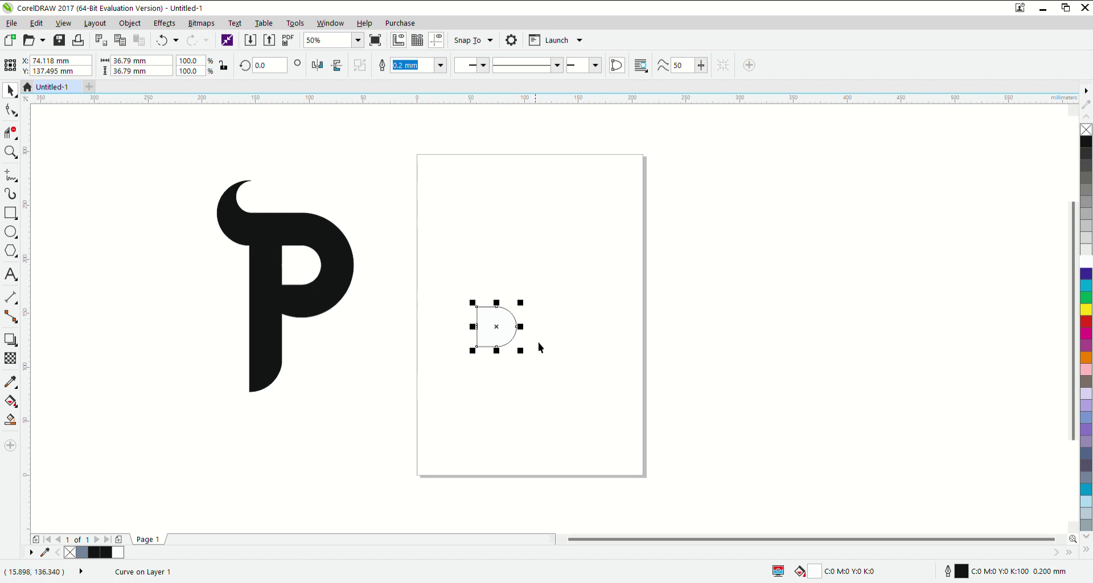
key("Delete")
left_click_drag(348, 294, 563, 325)
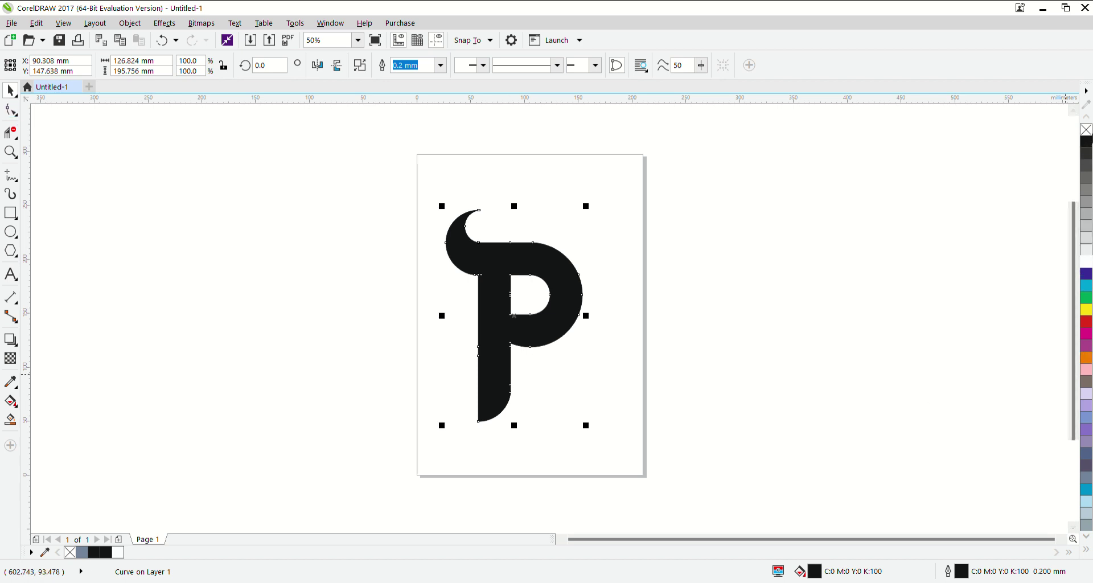
Remove the P's fill so only its outline remains
left_click(1084, 131)
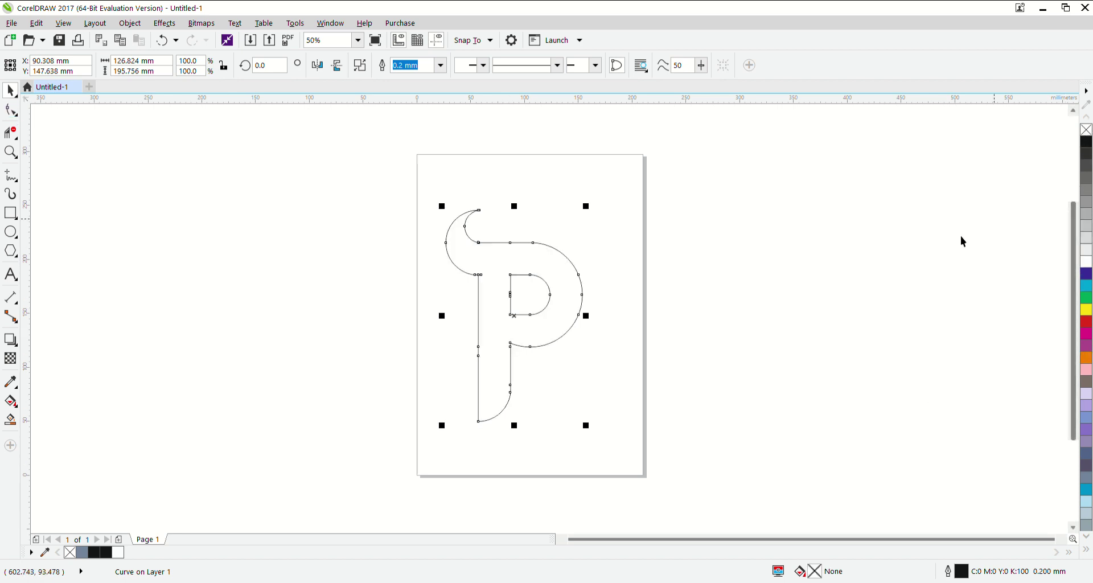
left_click(10, 176)
scroll(563, 306, "up", 3)
Draw lines across the stem top and from the bowl's inner lower corner to its outer edge
left_click(373, 203)
left_click(245, 205)
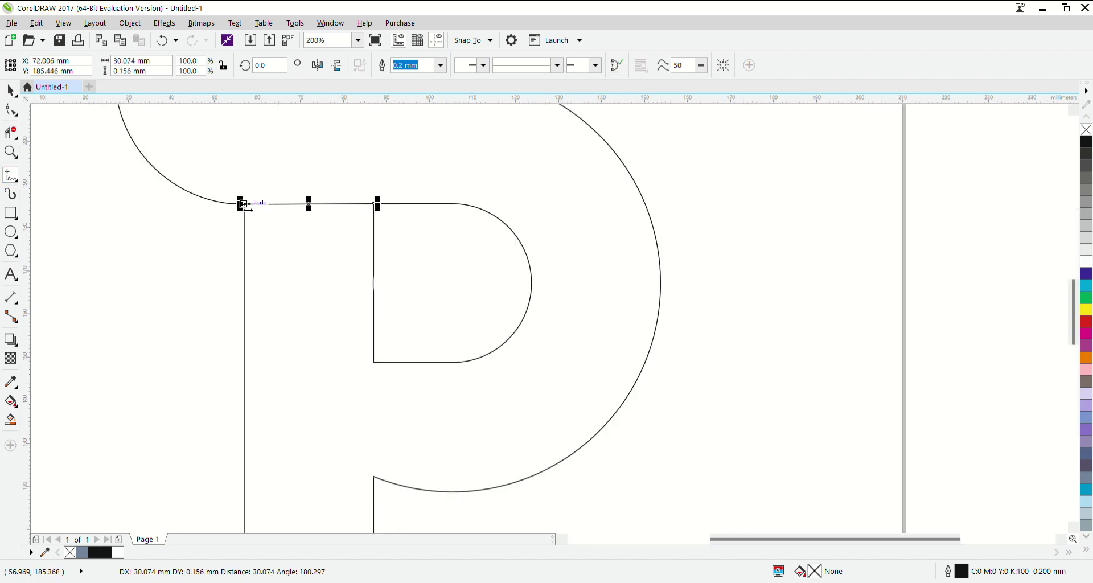
left_click(374, 362)
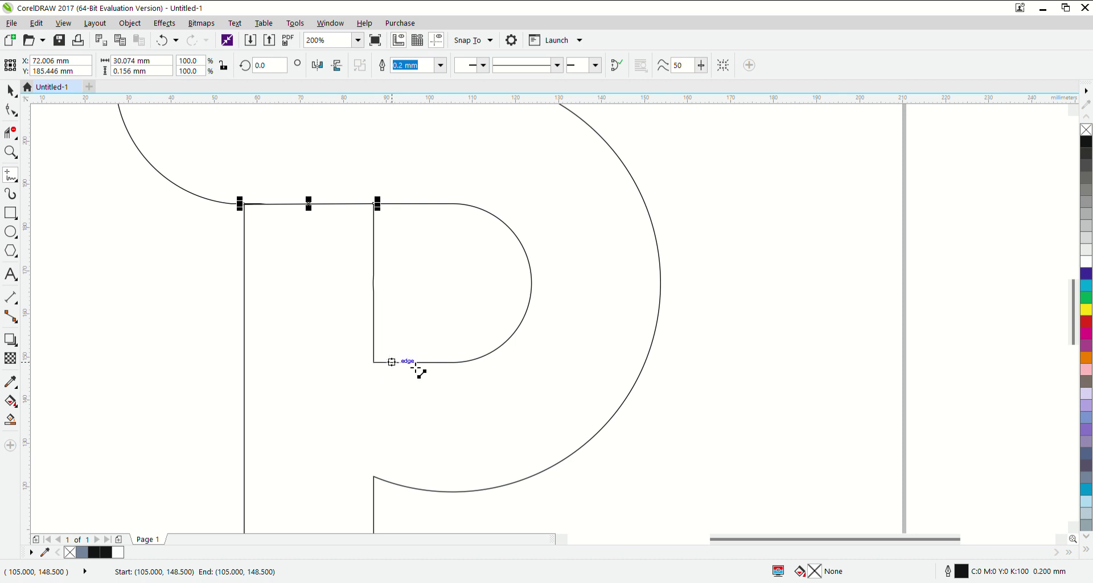
left_click(660, 278)
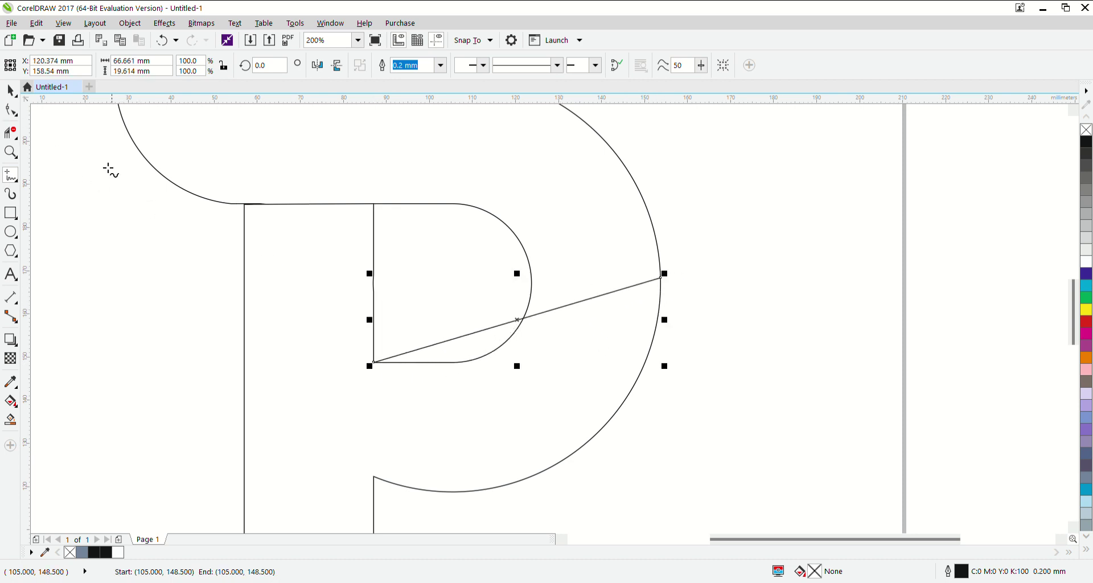
left_click(10, 110)
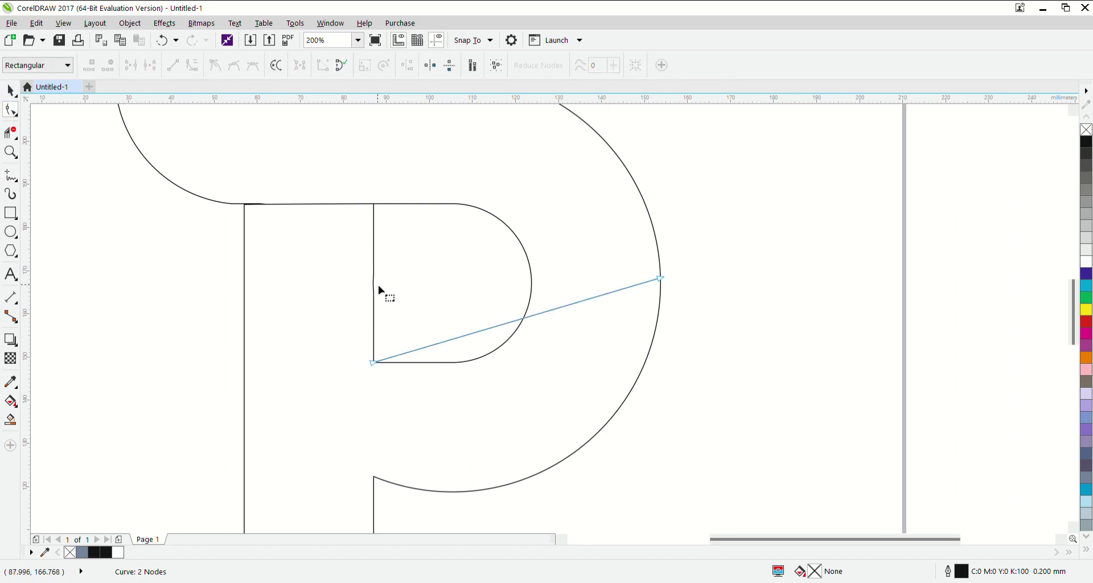
Bend the bowl line into an arc ending on the outer edge, then Smart Fill the stem region
key("ctrl+a")
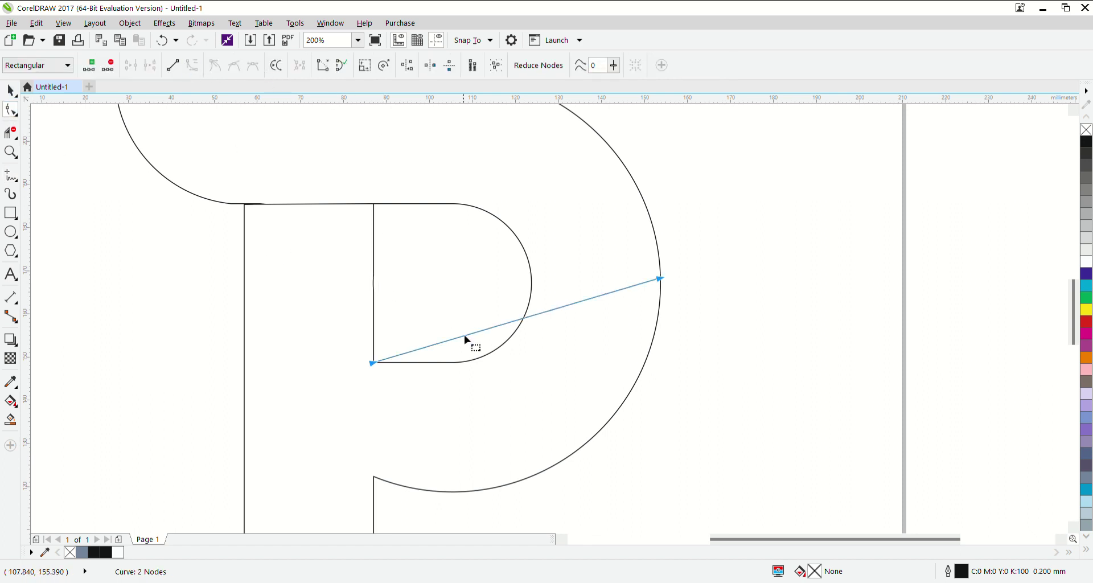
left_click_drag(489, 329, 503, 357)
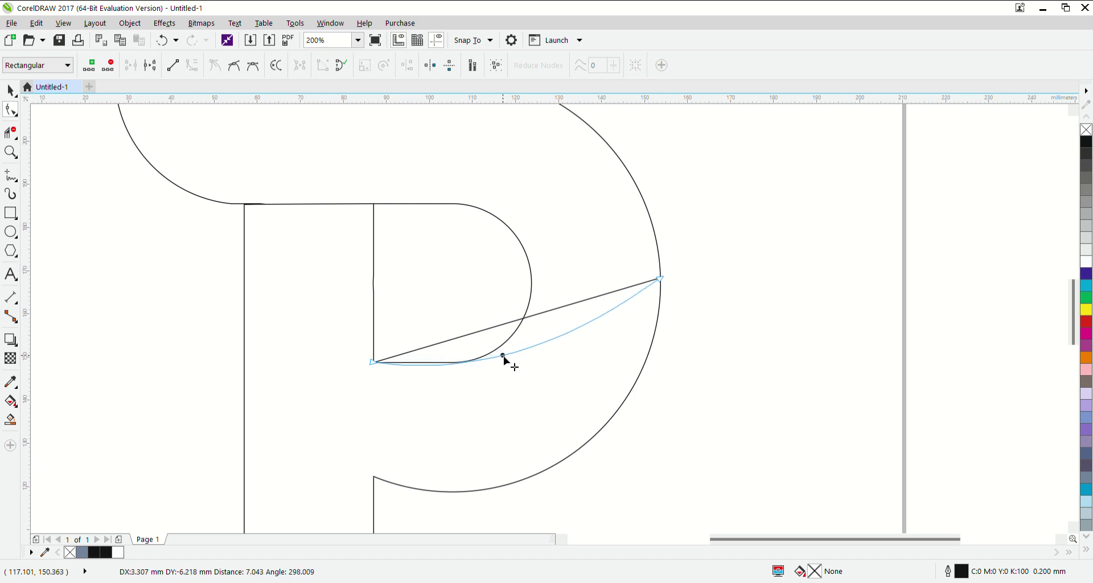
scroll(503, 376, "down", 2)
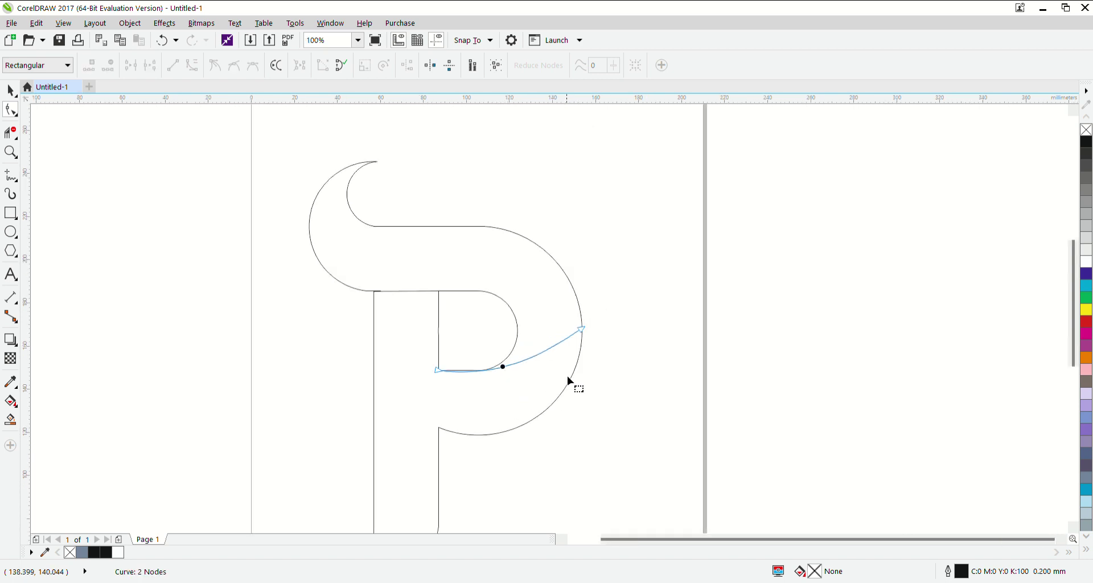
left_click_drag(583, 330, 585, 317)
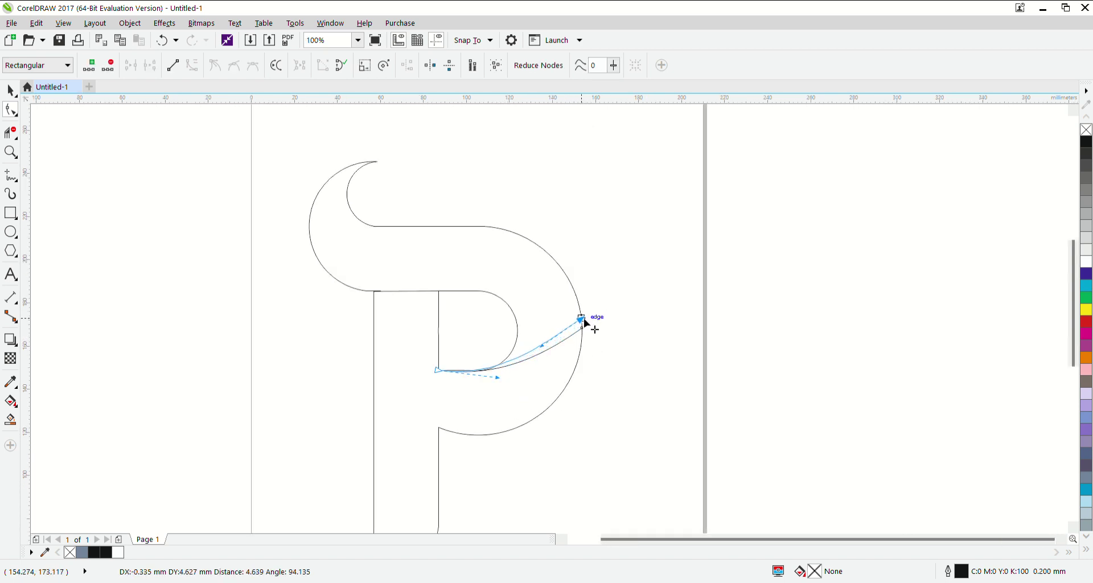
left_click_drag(545, 344, 553, 359)
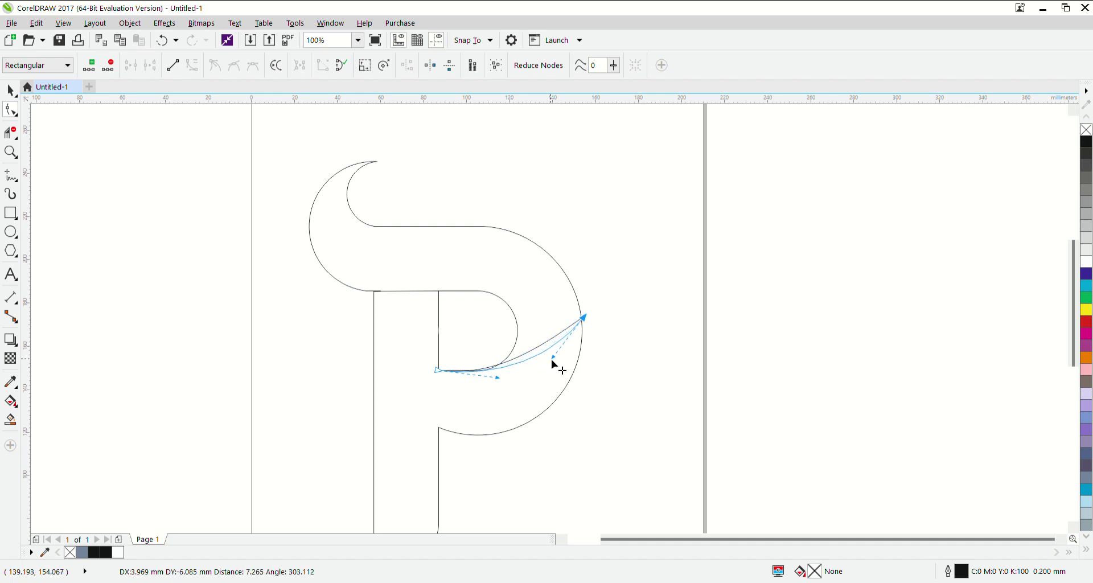
left_click(10, 420)
left_click(413, 427)
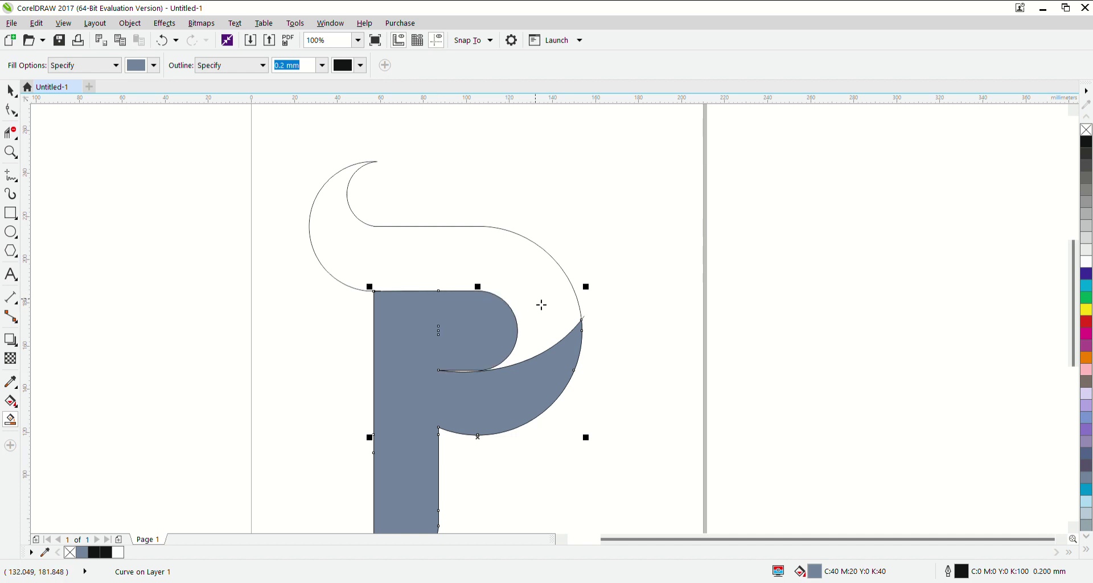
Smart Fill the curled top and the stem-and-lower-bowl regions as two pieces
key("ctrl+z")
key("ctrl+shift+z")
key("ctrl+z")
key("ctrl+z")
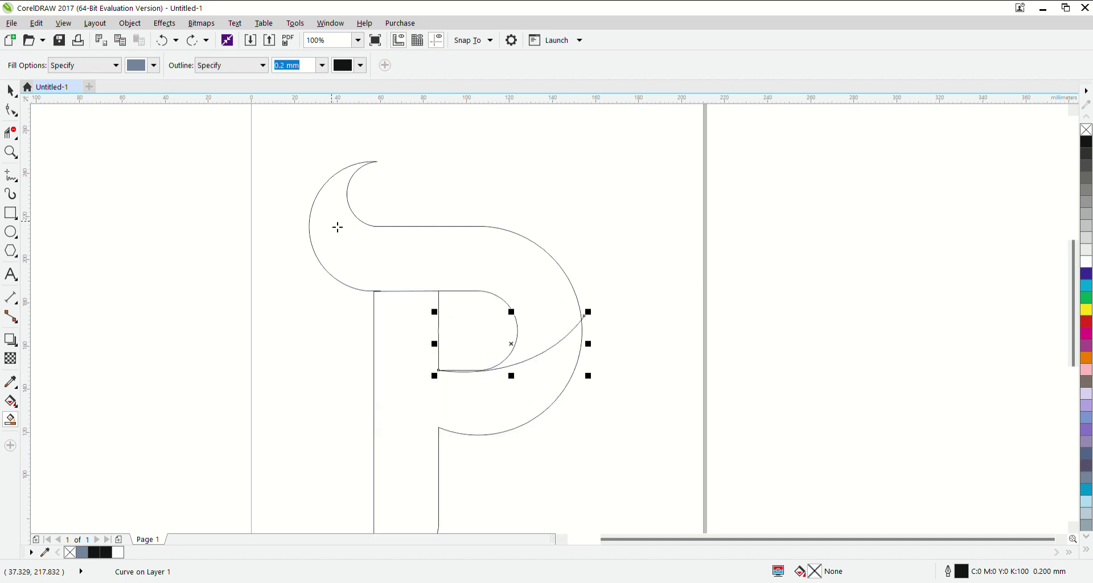
left_click(538, 299)
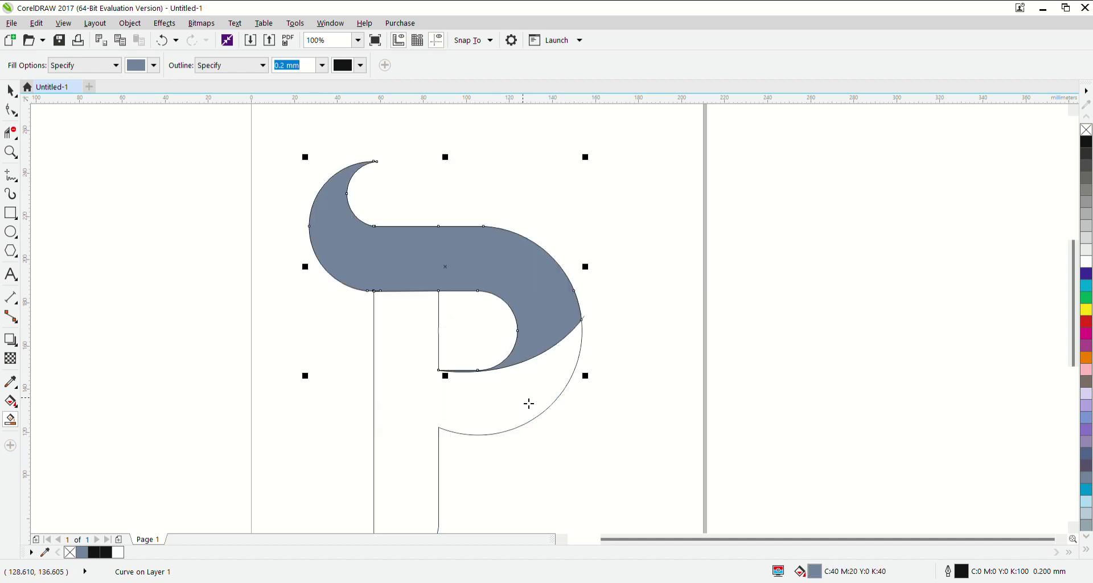
left_click(513, 408)
Move both filled pieces right of the outline P, then marquee-select the outline
left_click(10, 90)
left_click(182, 227)
left_click(417, 339)
left_click(413, 365, "shift")
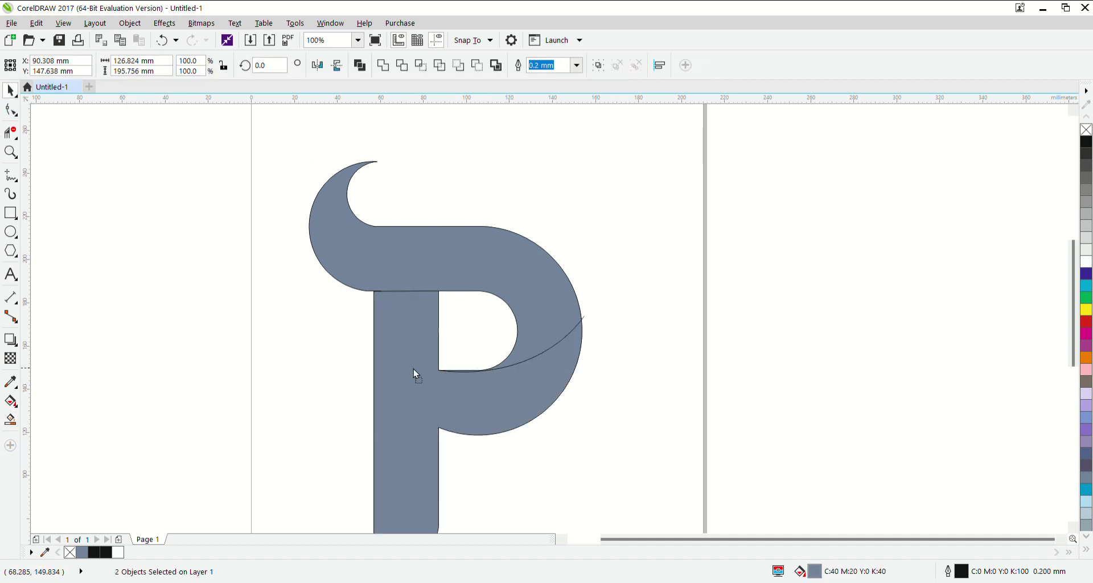
left_click_drag(414, 369, 895, 369)
left_click_drag(284, 172, 640, 568)
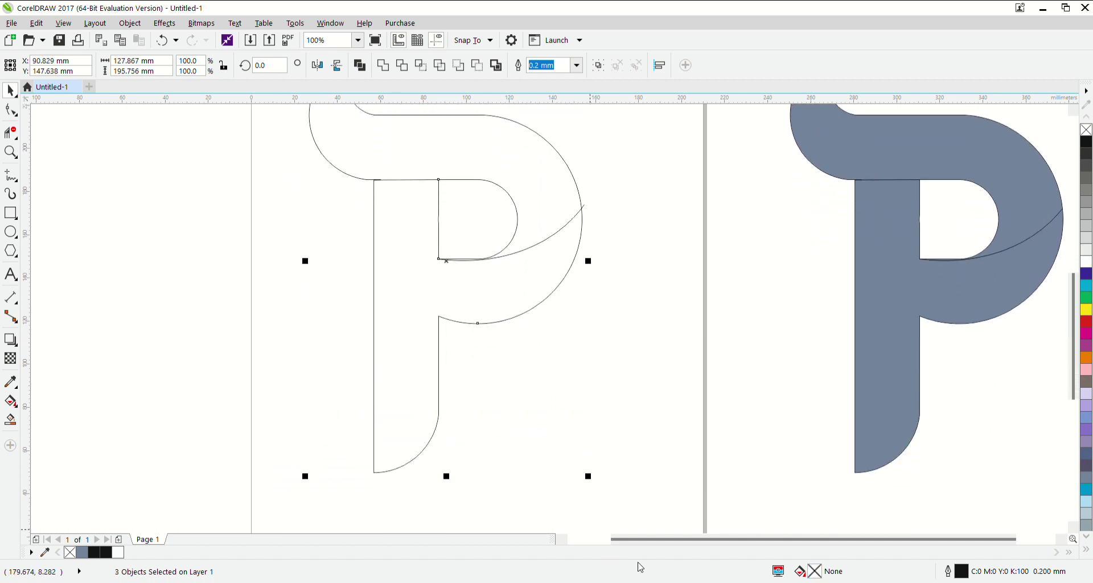
Delete the outline P, move the filled P onto the page, and colour it dark purple
key("Delete")
left_click(891, 329)
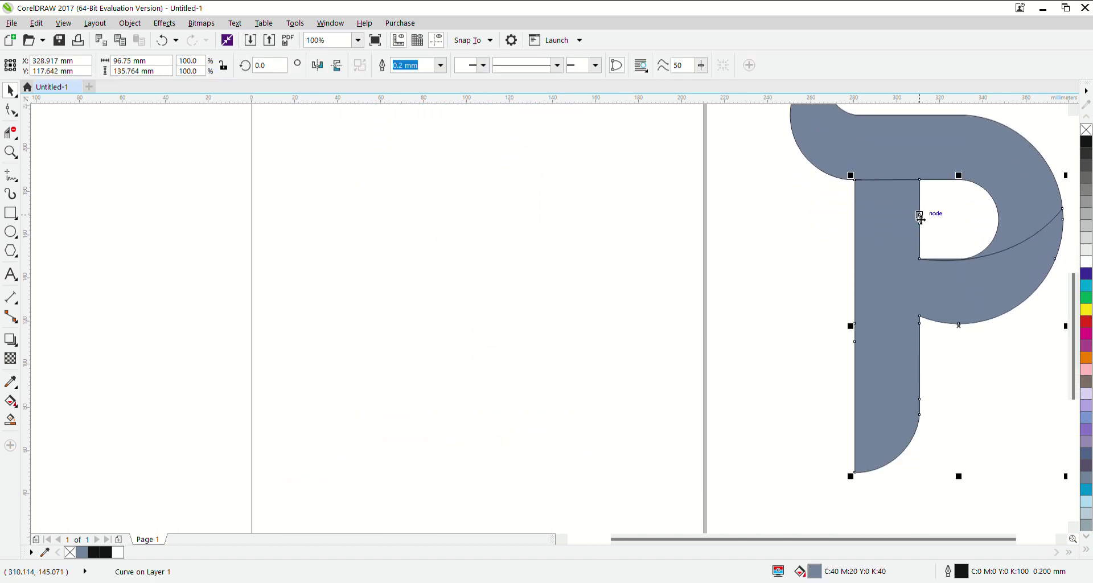
left_click_drag(898, 245, 468, 274)
left_click(1087, 274)
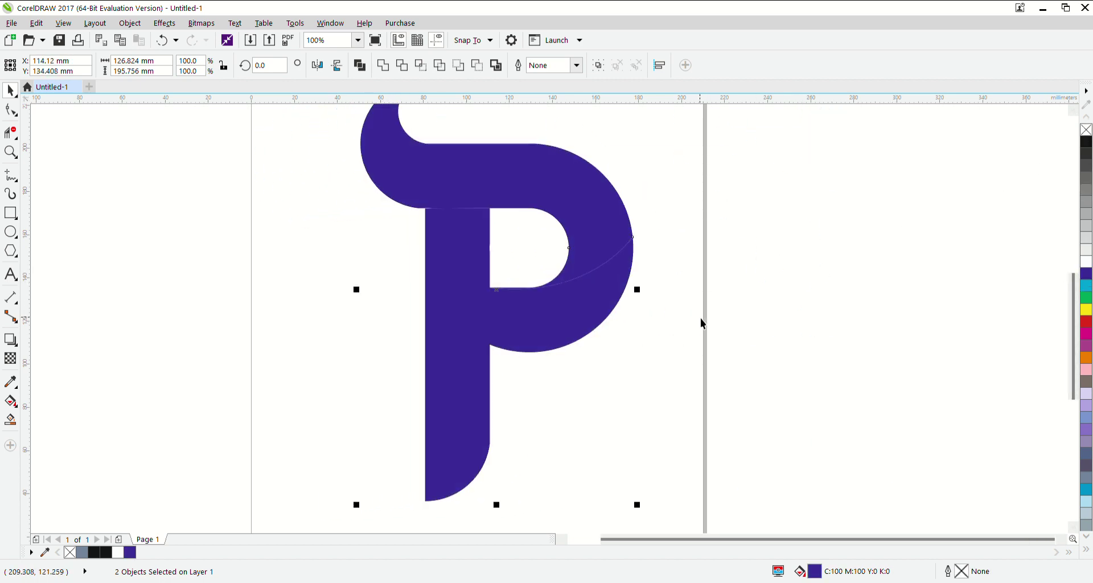
Give the upper curled piece a purple-to-cyan gradient fill
left_click(659, 308)
left_click(597, 225)
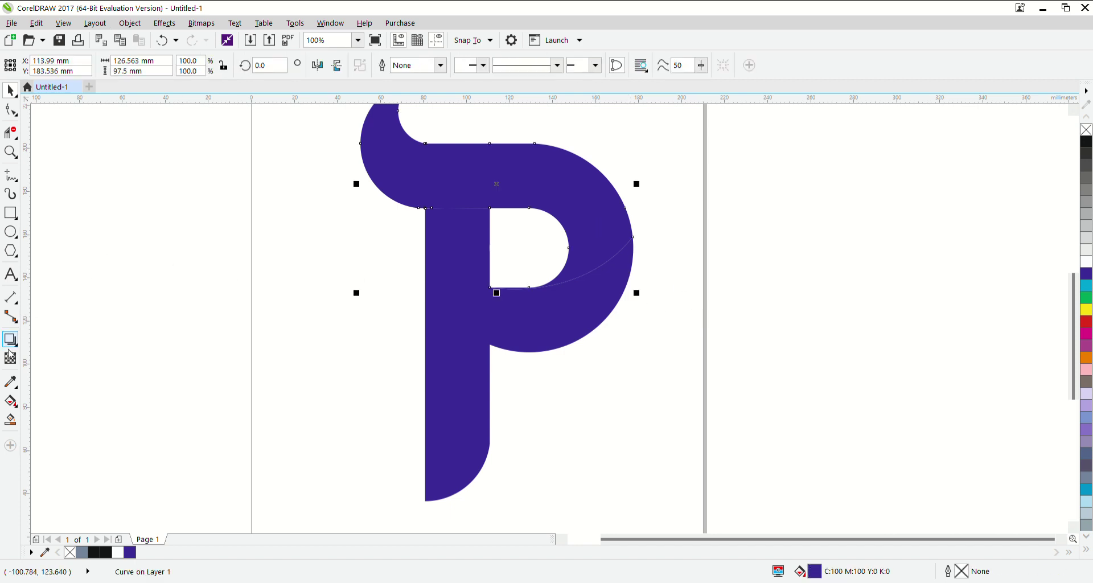
left_click(10, 401)
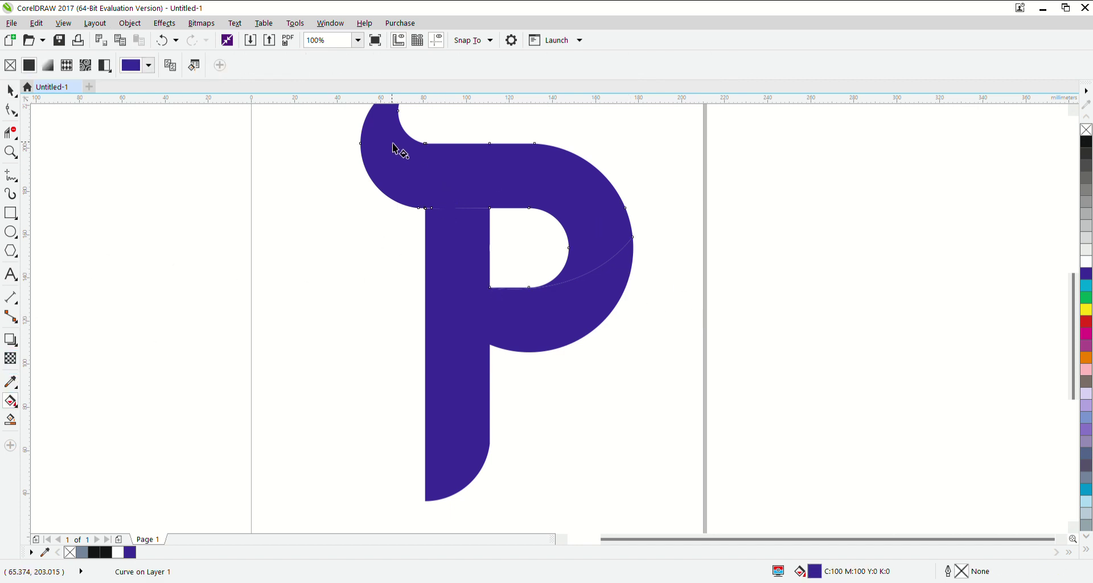
left_click_drag(390, 134, 593, 251)
left_click(1087, 284)
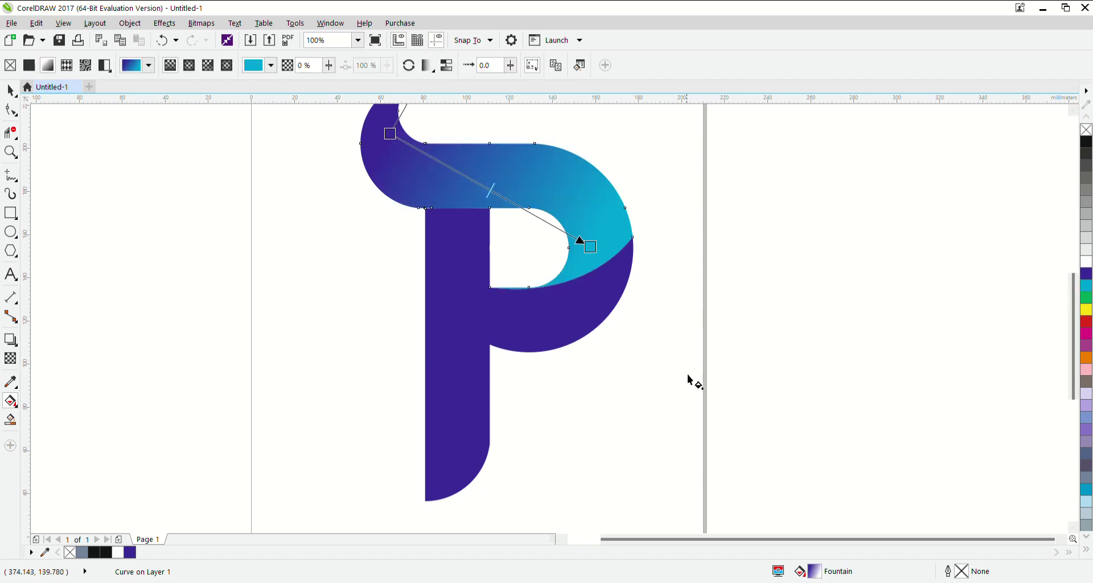
Give the lower piece a purple-to-cyan gradient running down to the stem's bottom
left_click(596, 301)
left_click_drag(594, 289, 451, 459)
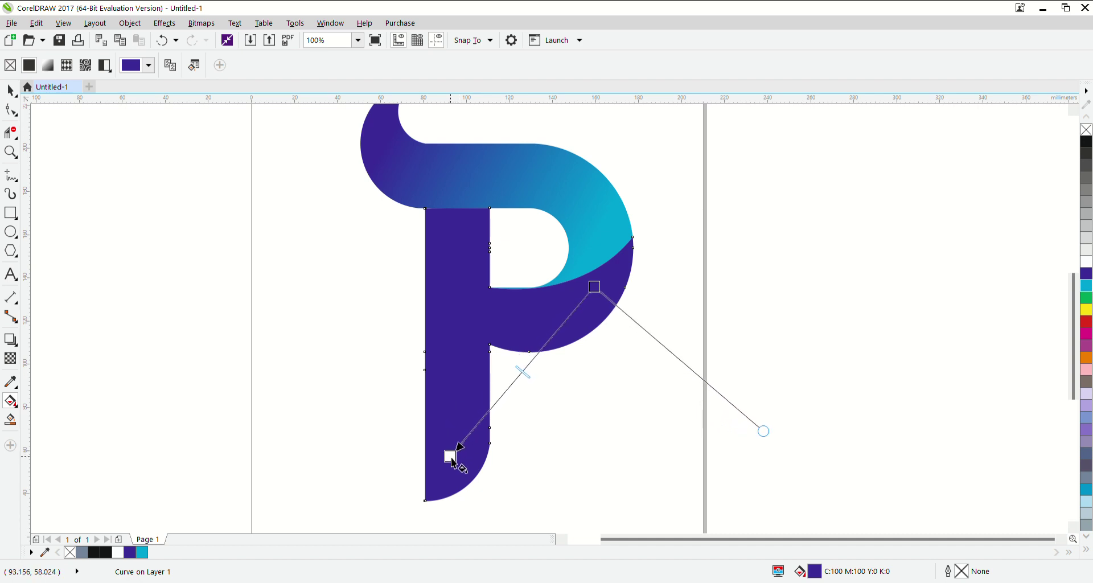
left_click_drag(451, 458, 451, 458)
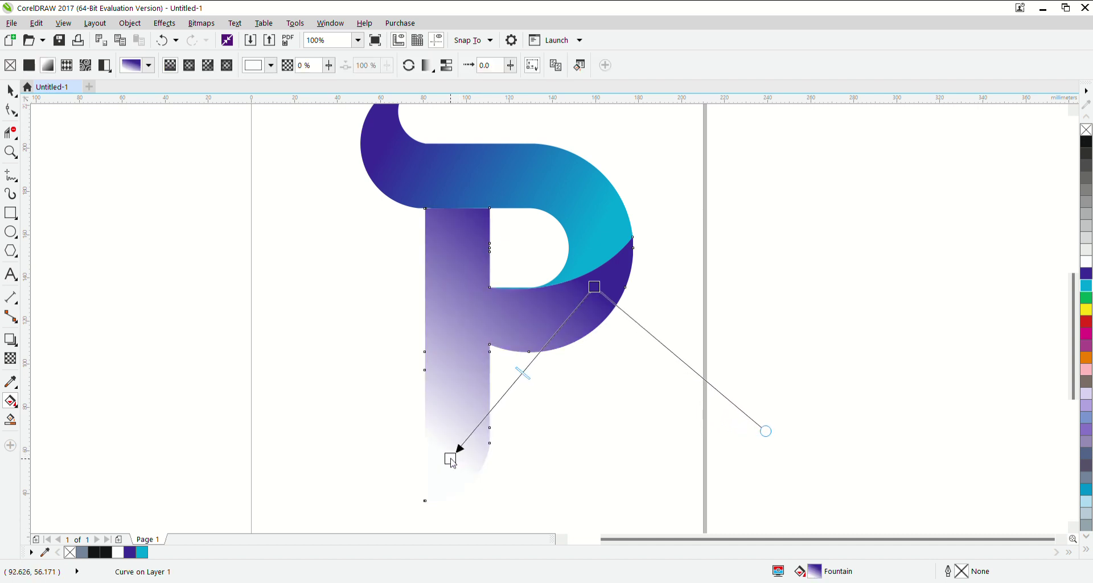
left_click(1088, 288)
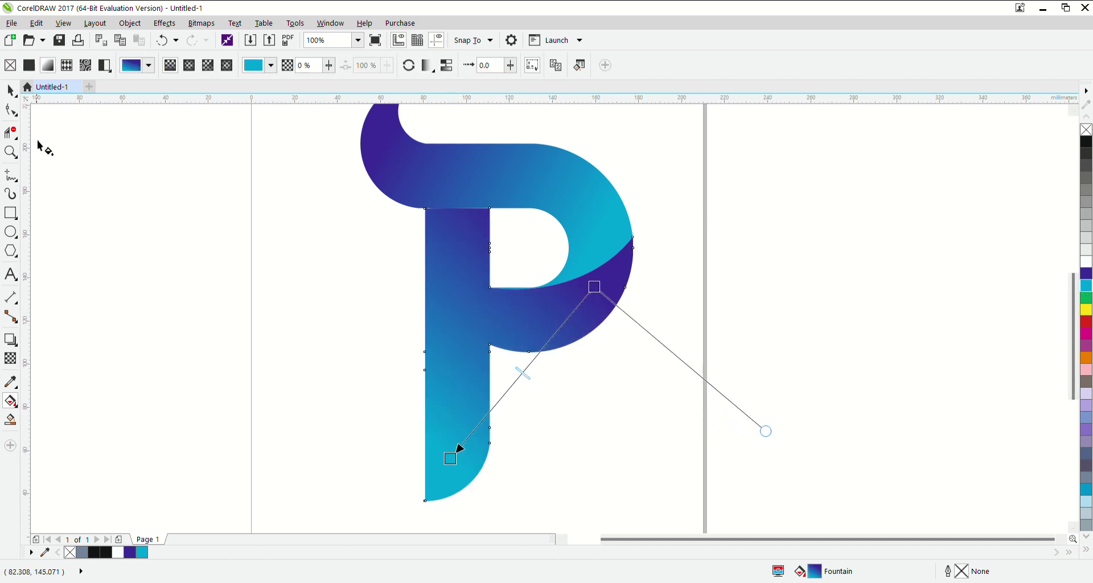
left_click(10, 90)
left_click(142, 197)
scroll(404, 310, "down", 2)
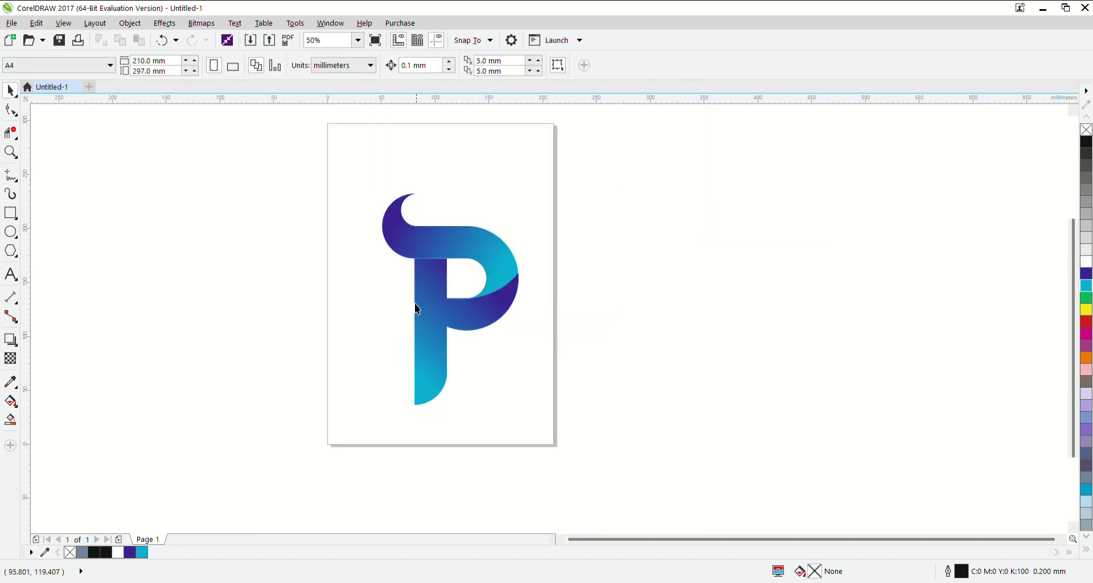
Group both P pieces, centre them on the page, and scale the letter up to 121.6%
left_click_drag(434, 295, 641, 450)
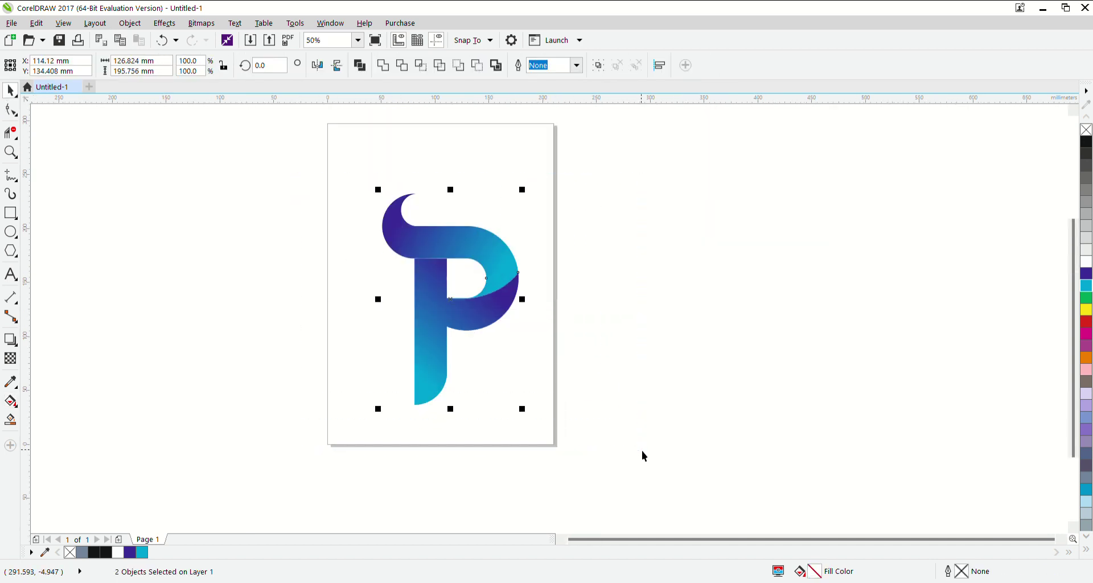
key("p")
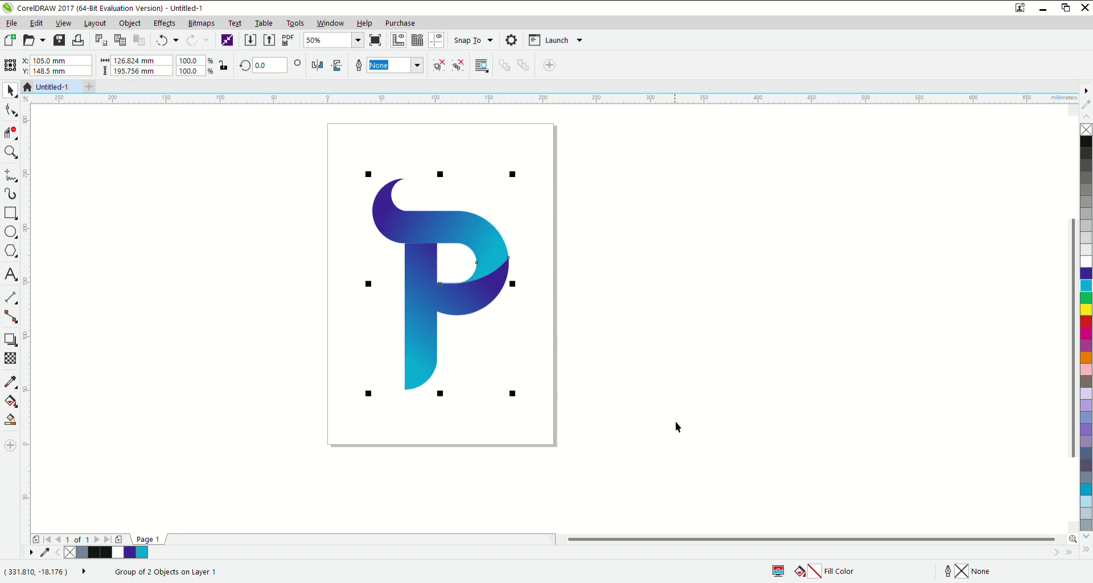
key("Escape")
left_click(405, 309)
left_click_drag(521, 401, 546, 424)
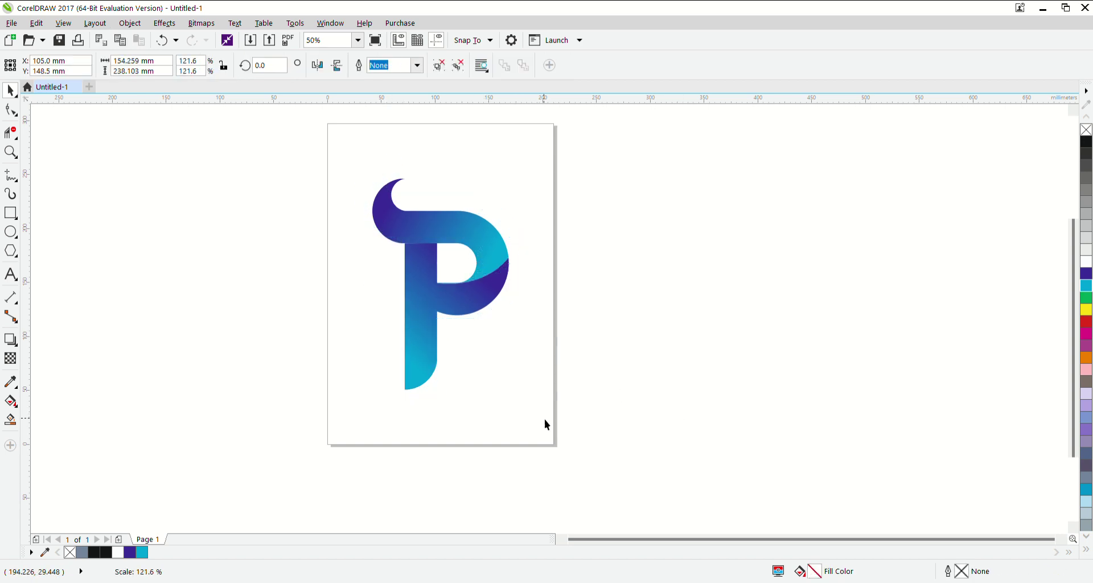
left_click_drag(430, 353, 422, 340)
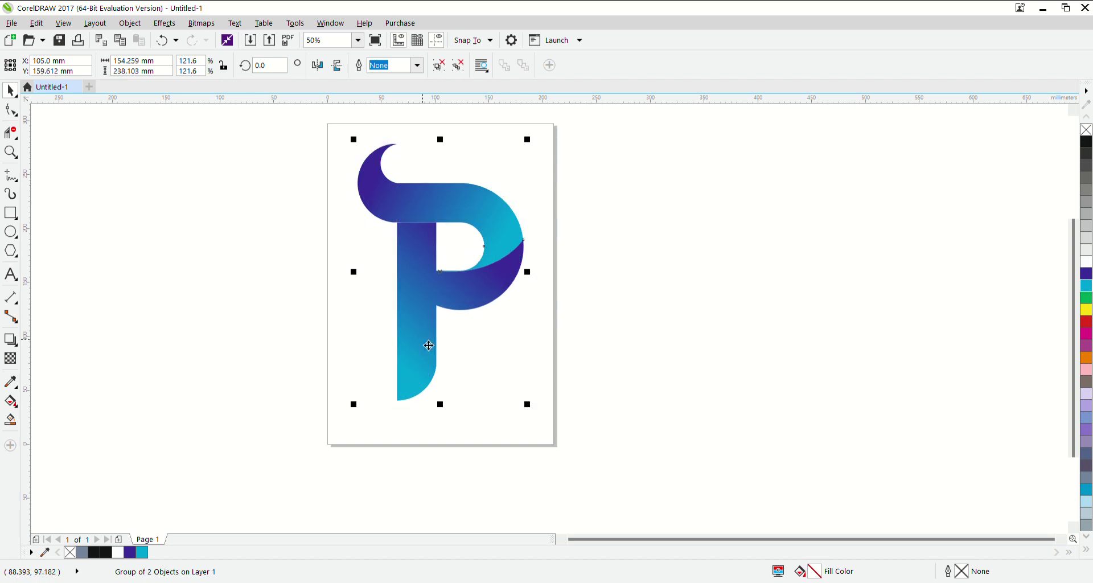
left_click(319, 373)
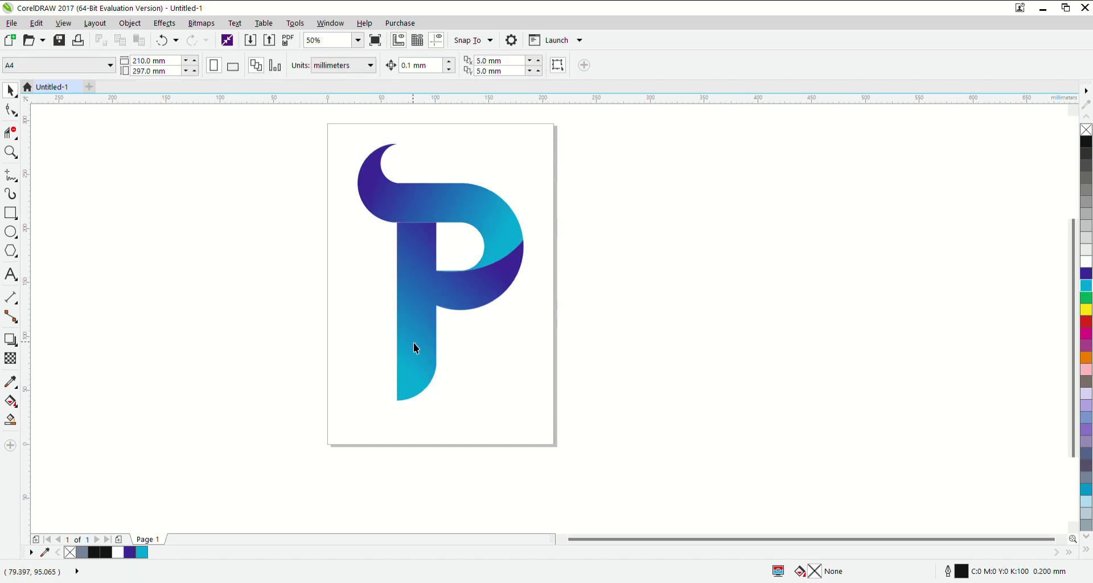
left_click(10, 232)
Draw a flat black ellipse below the P, convert it to a bitmap and Gaussian-blur it
mouse_move(320, 421)
left_mouse_down()
mouse_move(431, 453)
mouse_move(522, 447)
mouse_move(441, 444)
left_mouse_up()
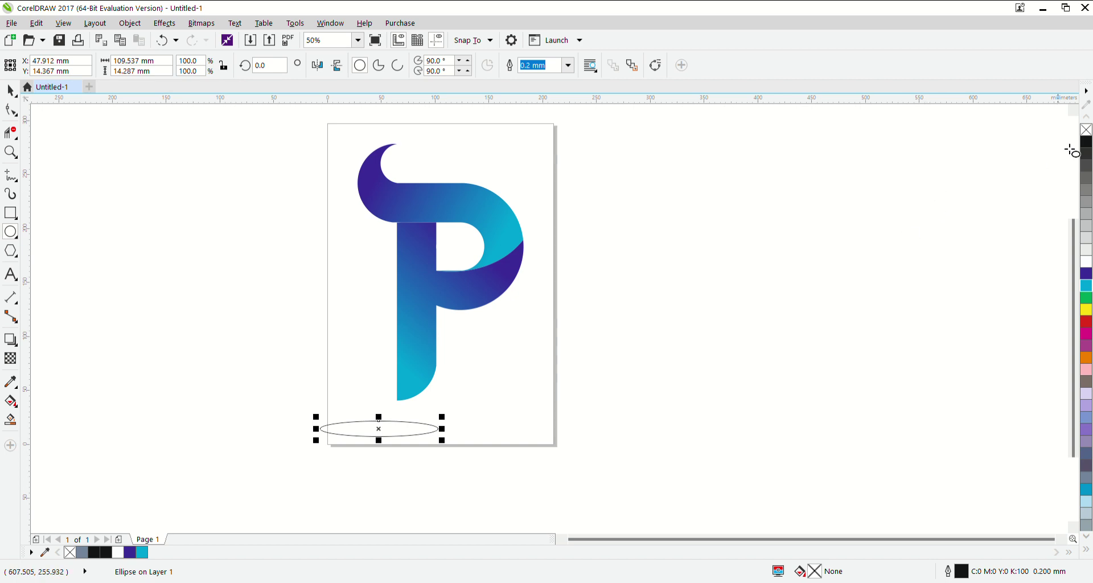
left_click(1086, 143)
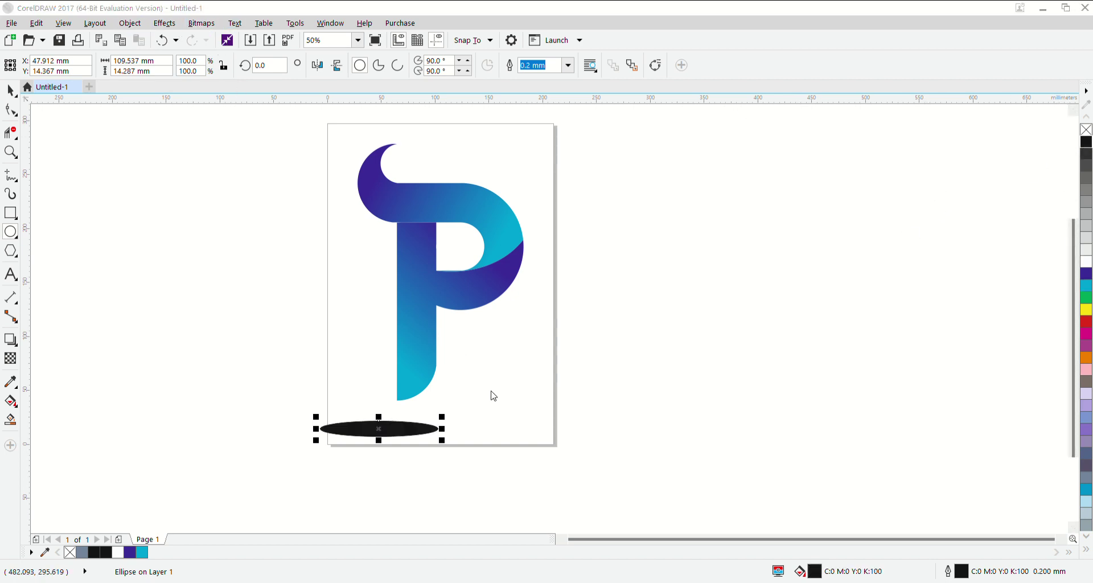
left_click(508, 365)
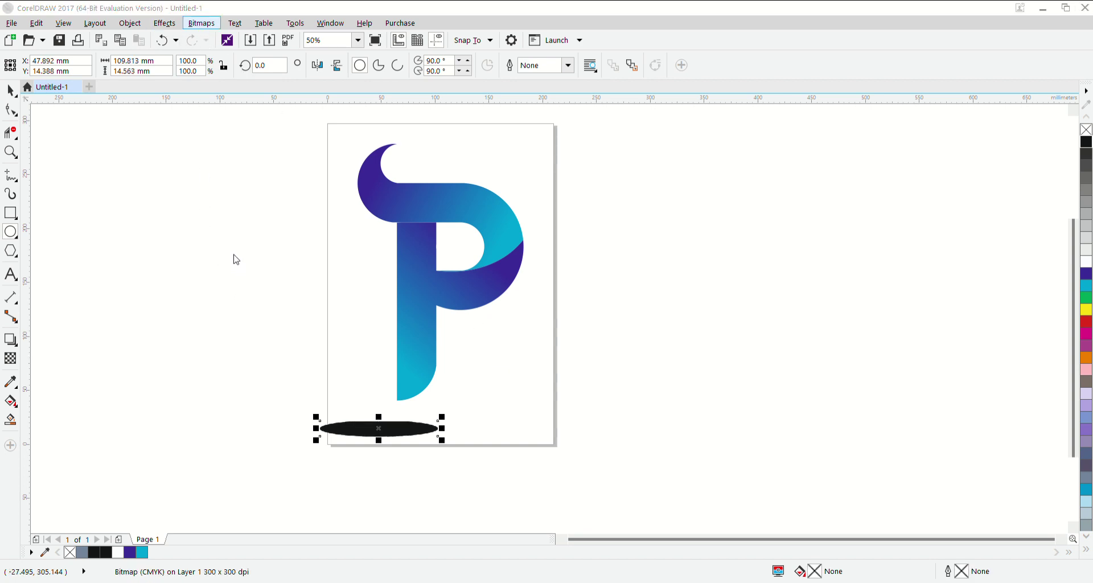
key("Return")
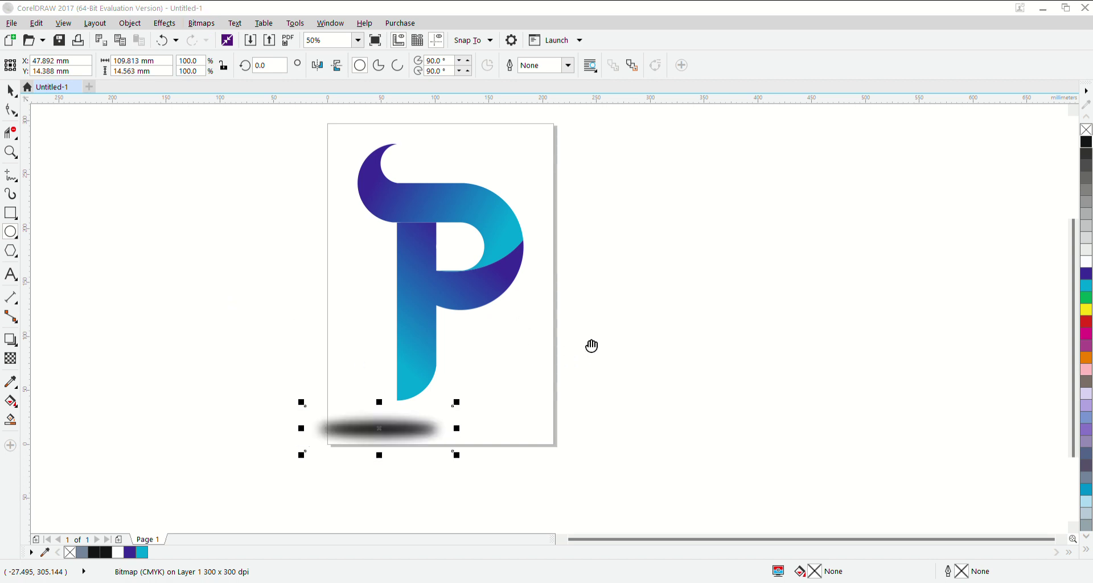
Centre the shadow under the P, group them, and centre the logo on the page
left_click(10, 90)
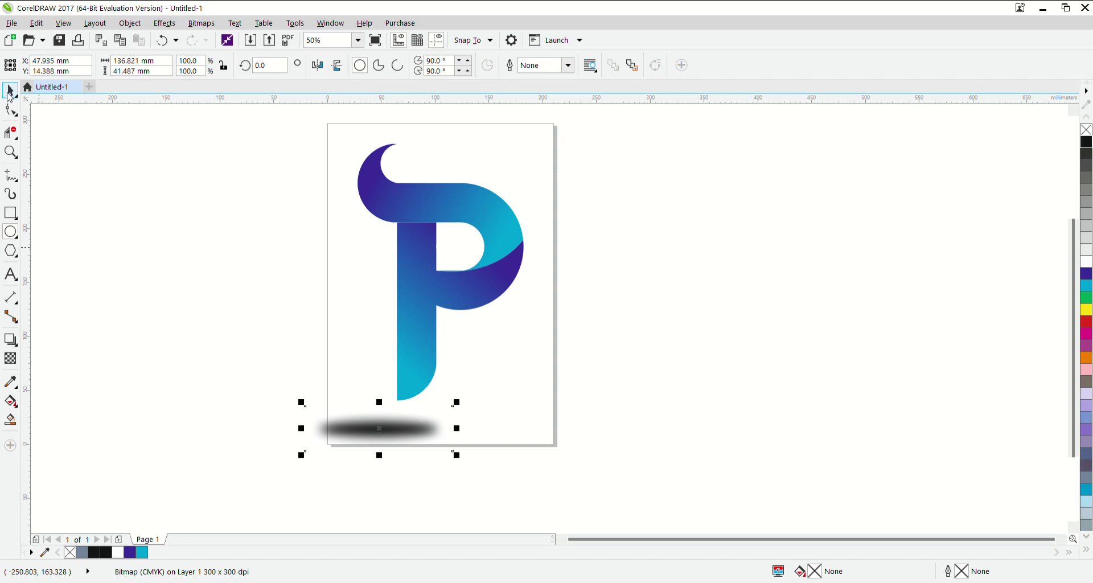
left_click(182, 337)
left_click_drag(388, 431, 430, 425)
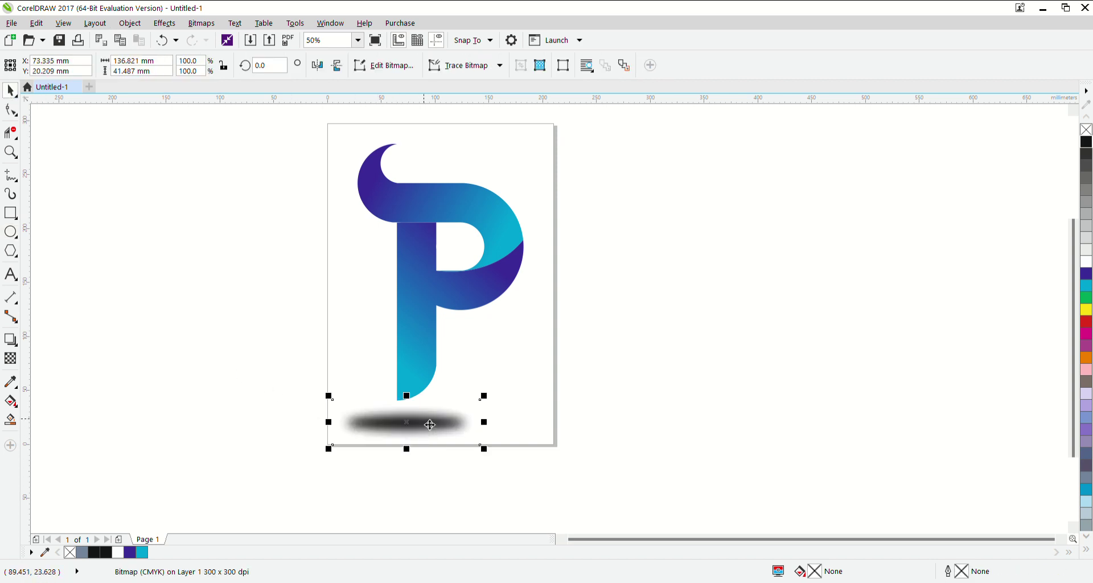
left_click(244, 327)
left_click_drag(262, 137, 709, 503)
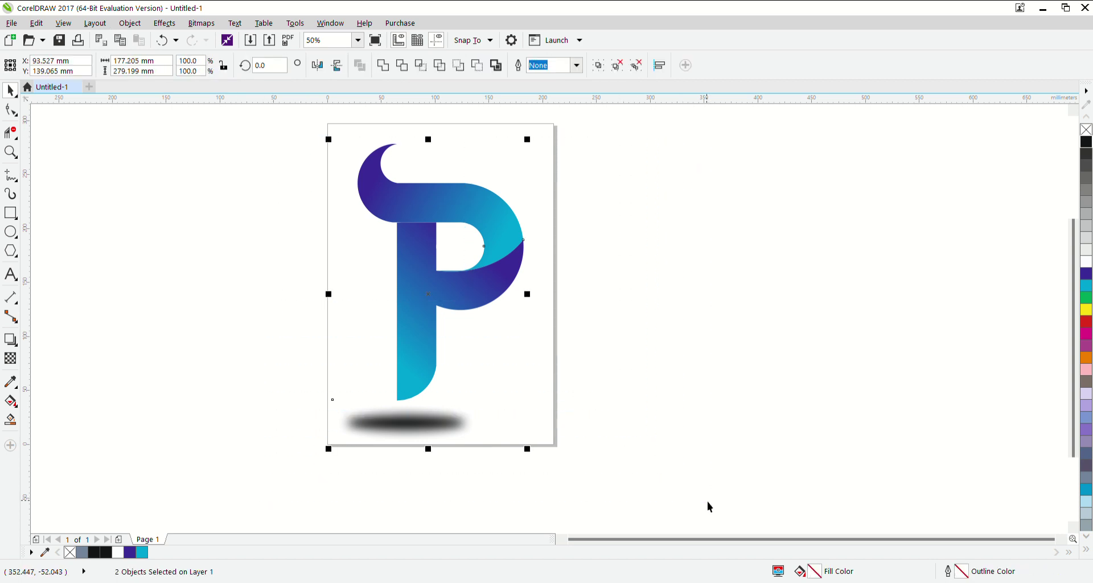
key("ctrl+g")
key("p")
left_click(677, 388)
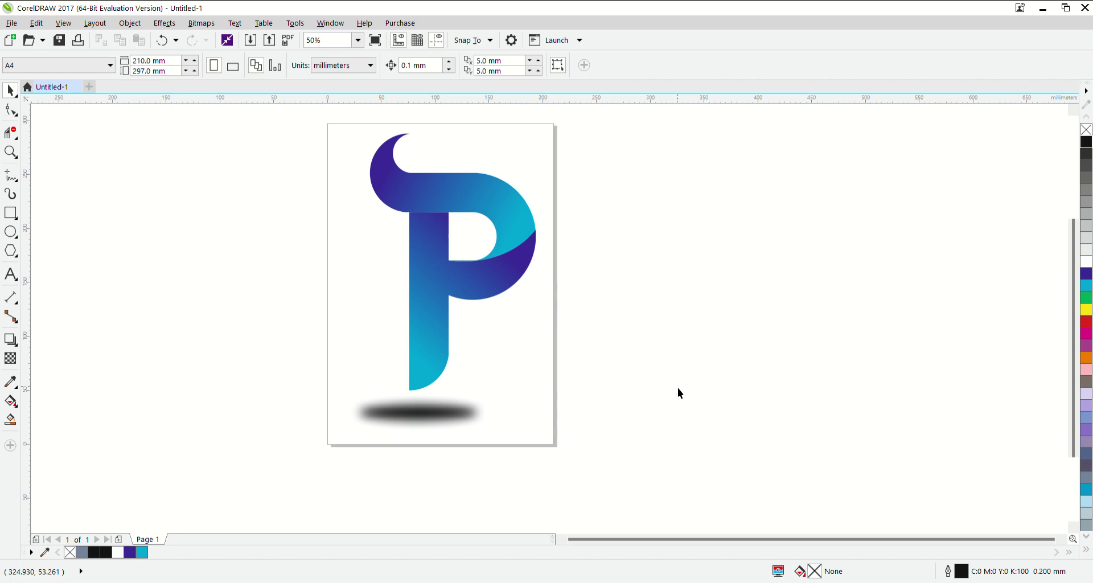
Zoom to page height with Shift+F4 to enlarge the finished logo
key("shift+F4")
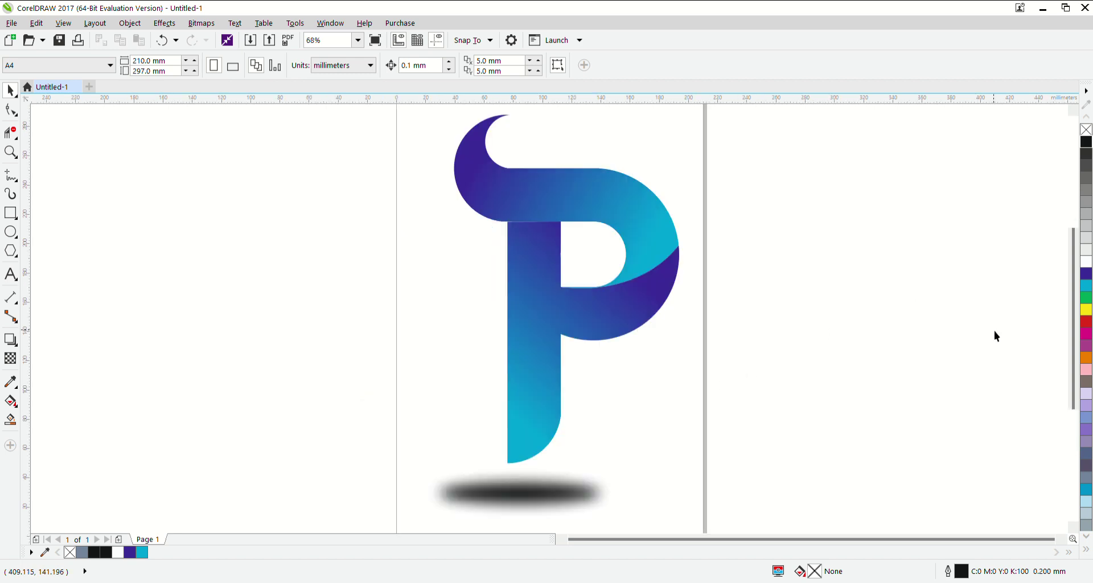